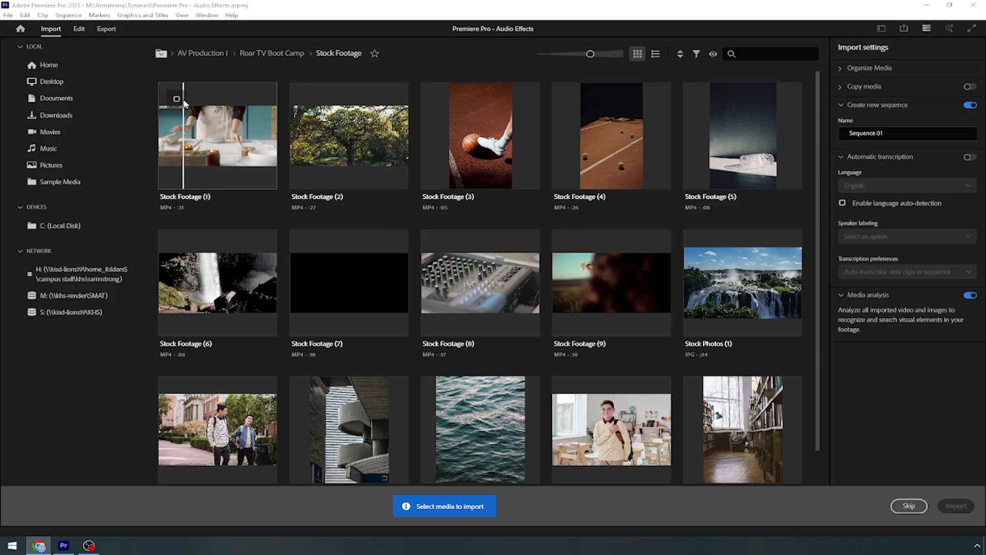
Select the video clips Stock Footage (1) through Stock Footage (9) for import
click(176, 98)
click(308, 99)
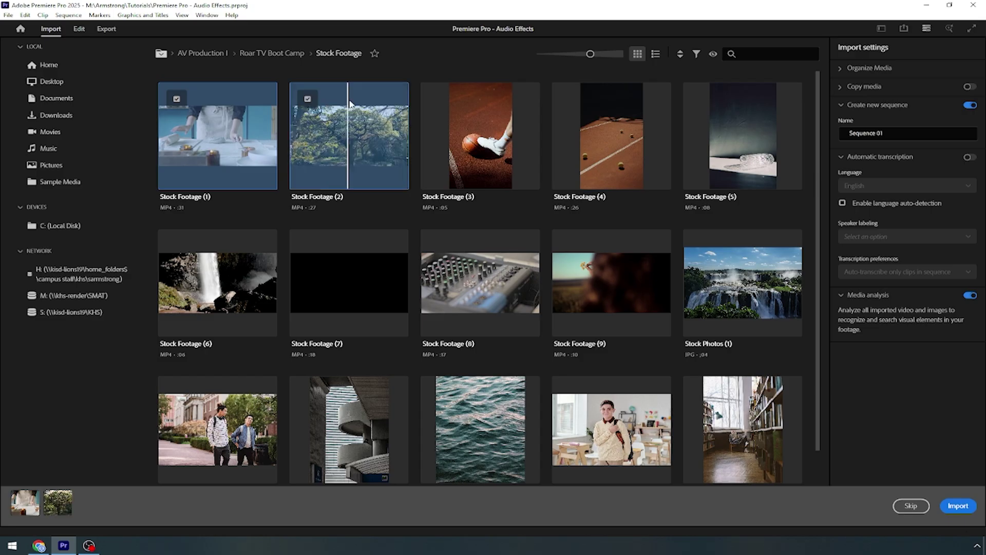
click(439, 98)
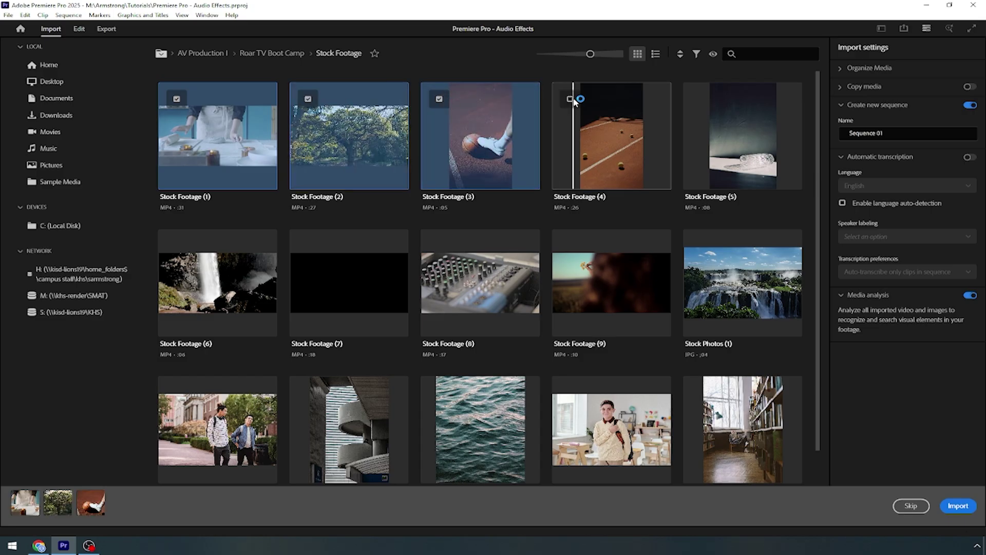
click(570, 99)
click(702, 98)
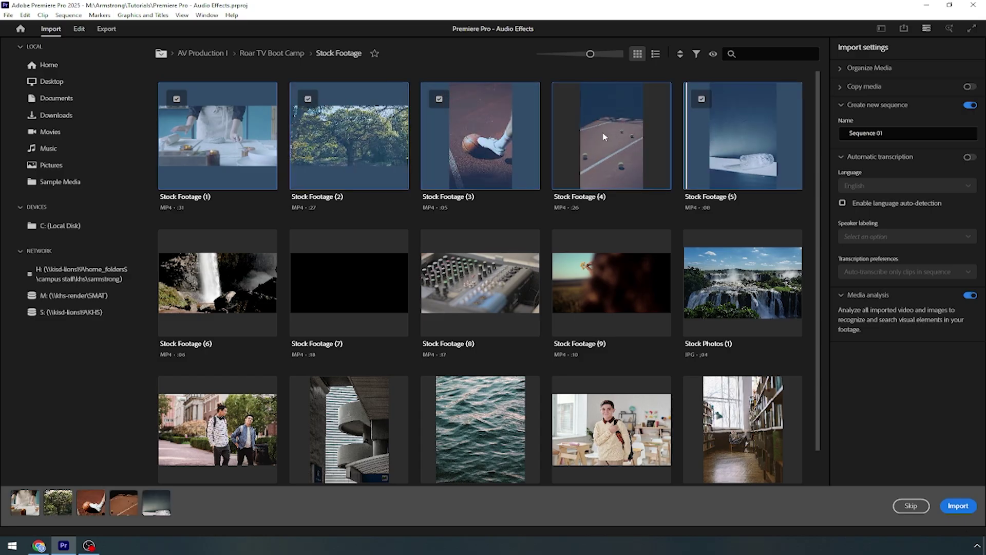
click(177, 246)
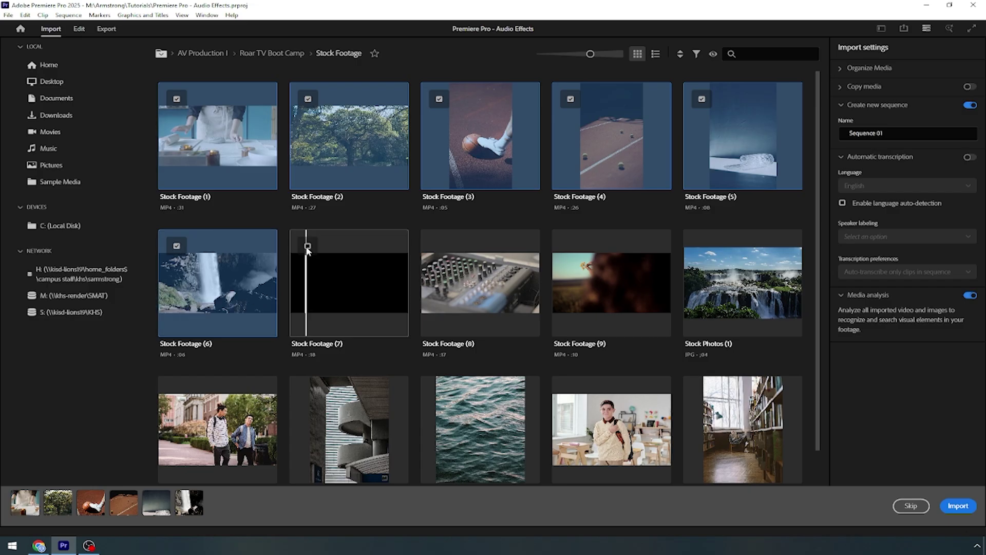
click(308, 246)
click(440, 246)
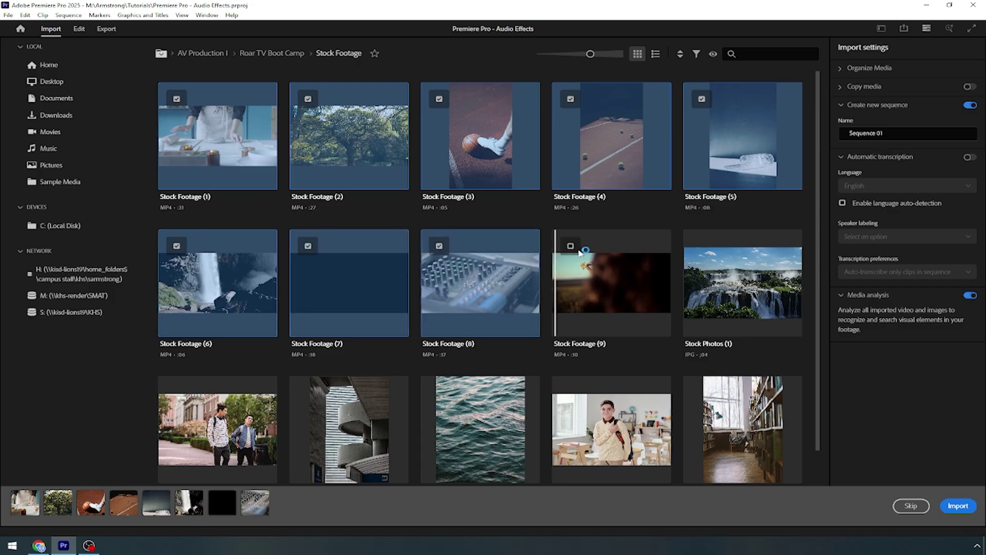
click(570, 245)
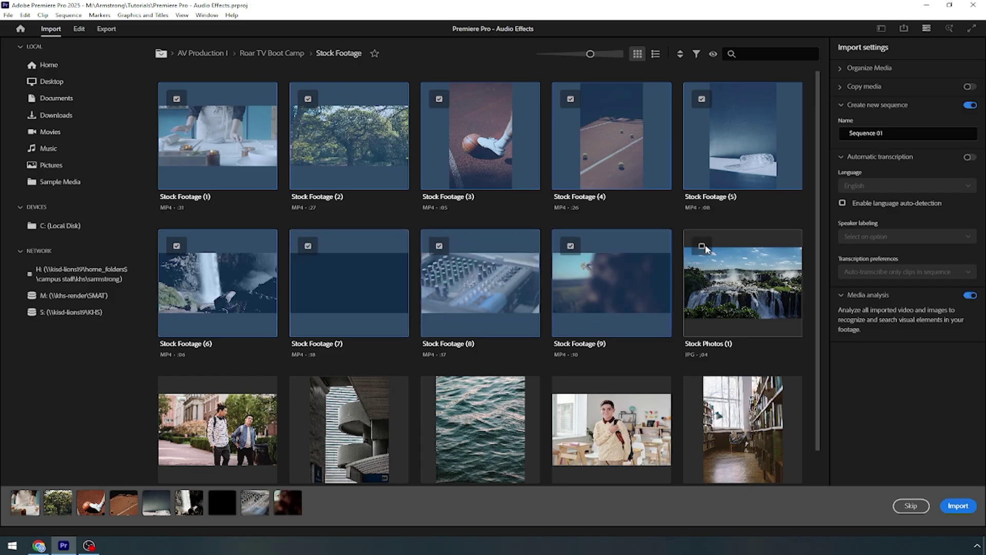
Add Stock Photos (1) through (6) to the selection and import all the selected media into a new sequence
click(701, 246)
scroll(339, 370, down, 1)
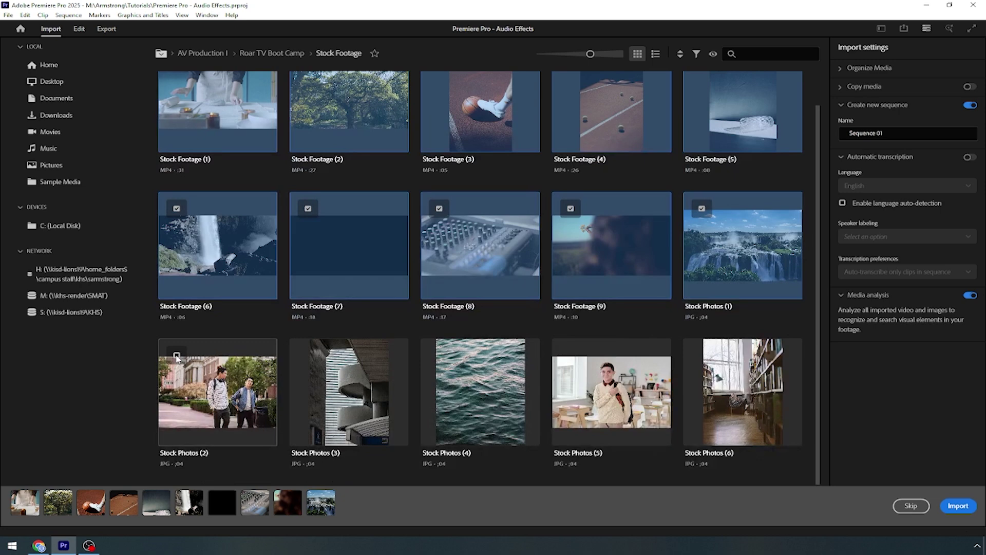
click(176, 356)
click(308, 356)
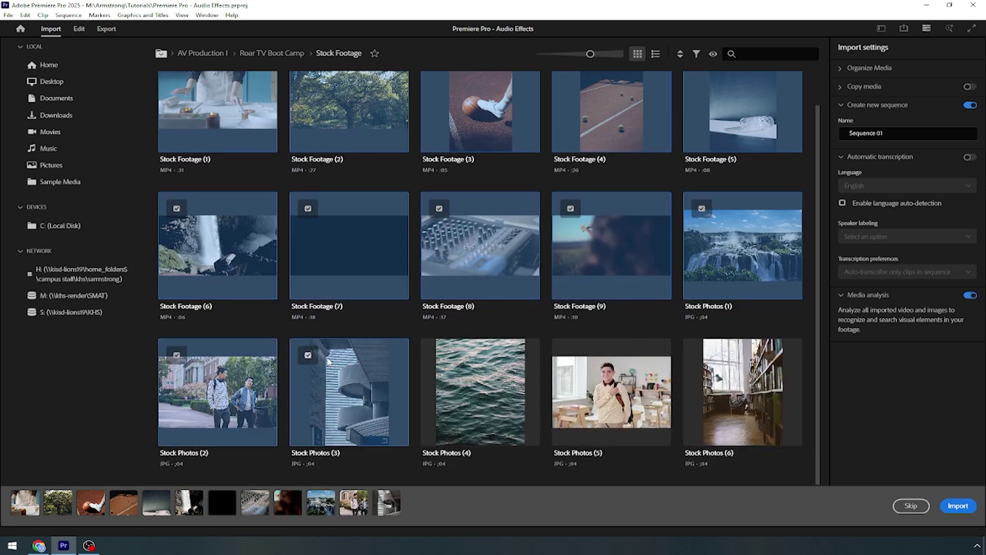
click(440, 355)
click(571, 355)
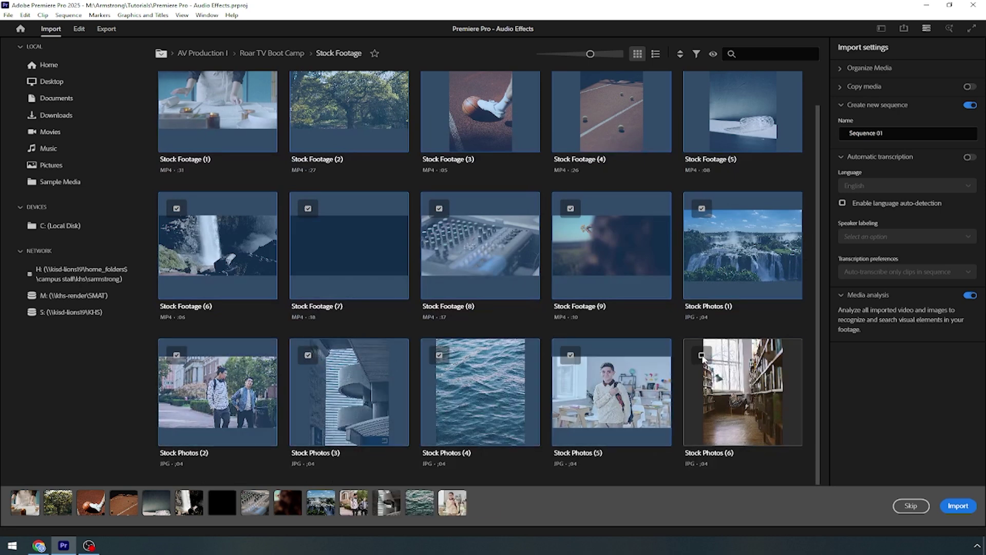
click(702, 355)
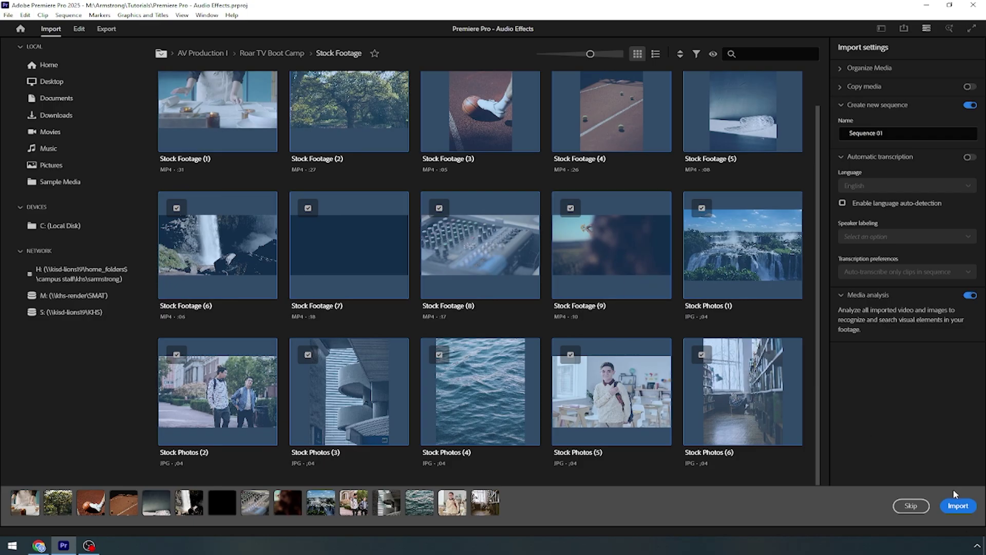
click(958, 506)
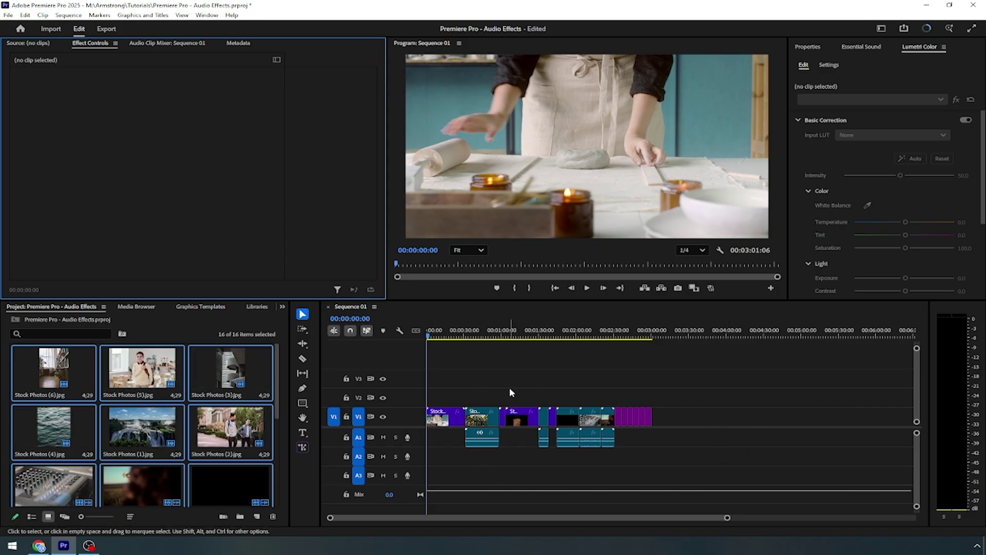
Compare the Stock Footage (2) and Stock Footage (4) clips in the timeline for linked audio
drag(494, 333, 482, 334)
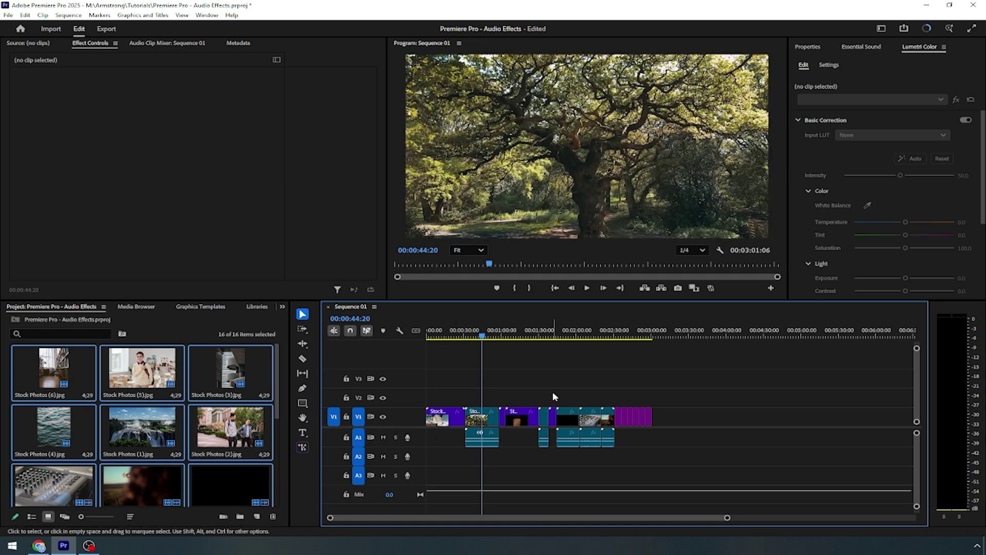
click(527, 333)
click(519, 418)
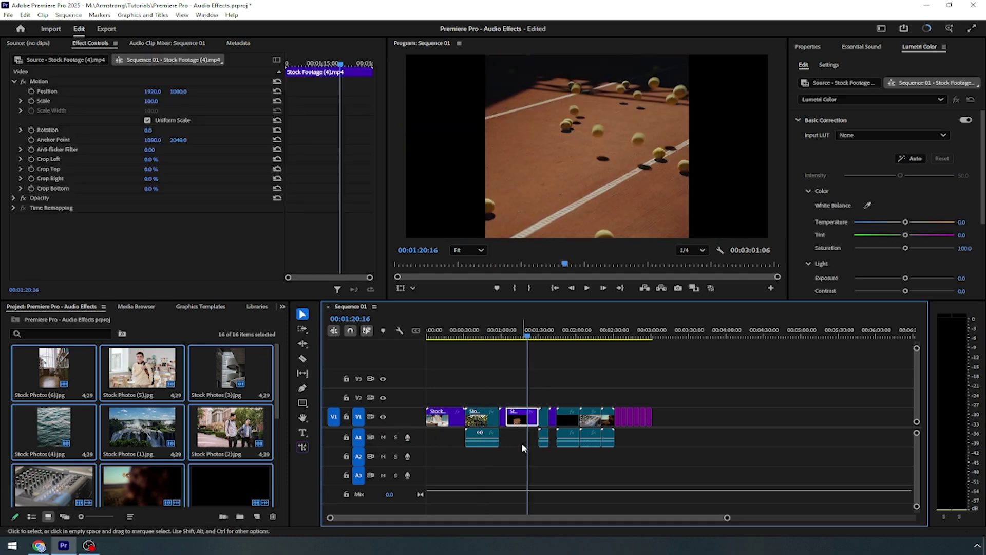
click(487, 421)
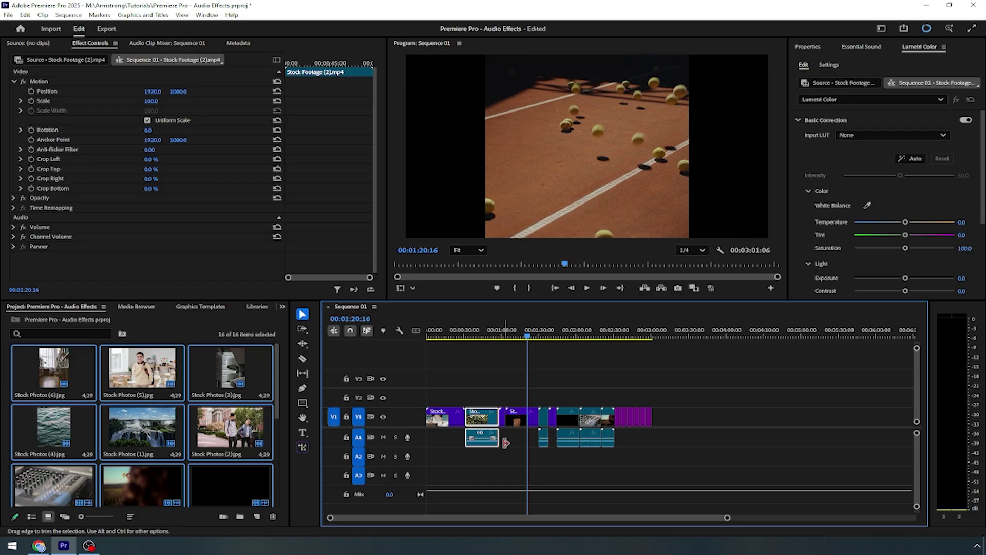
click(521, 425)
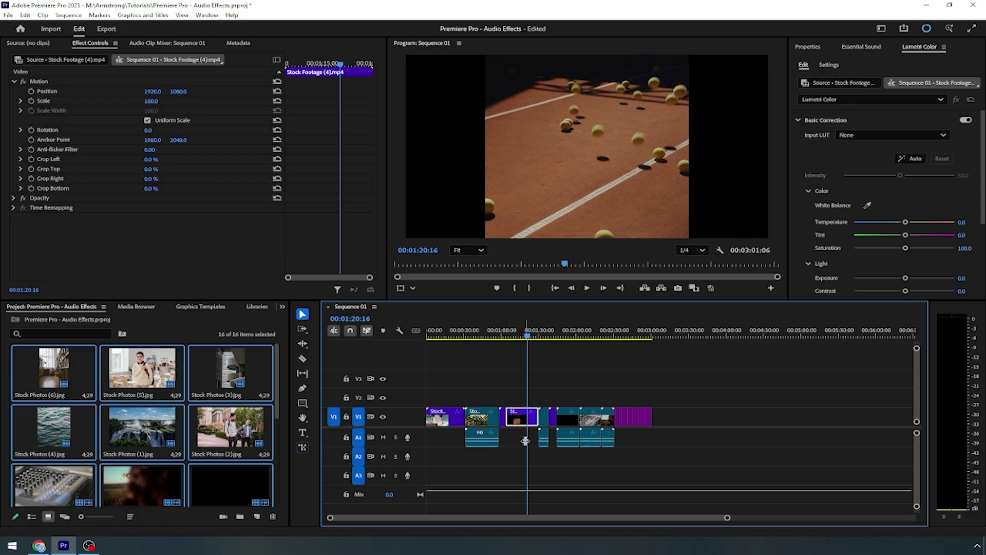
Scrub through the photos and video clips in the second half of the sequence to examine their framing
click(630, 335)
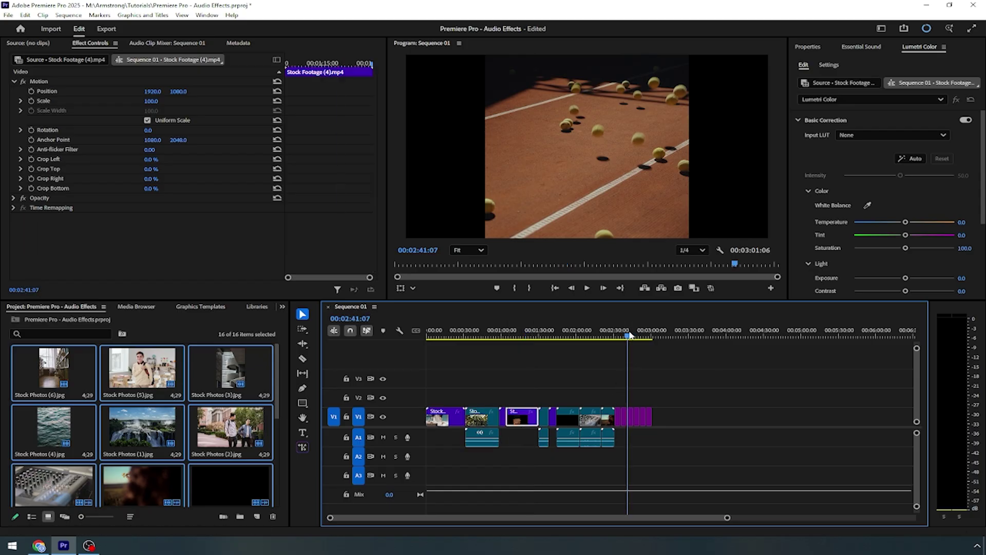
drag(633, 335, 651, 342)
click(606, 344)
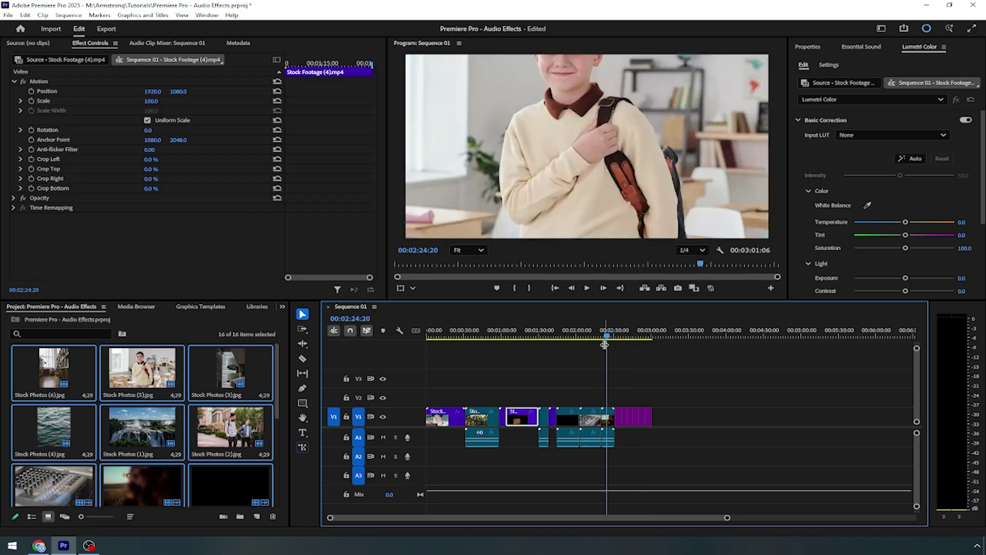
click(688, 392)
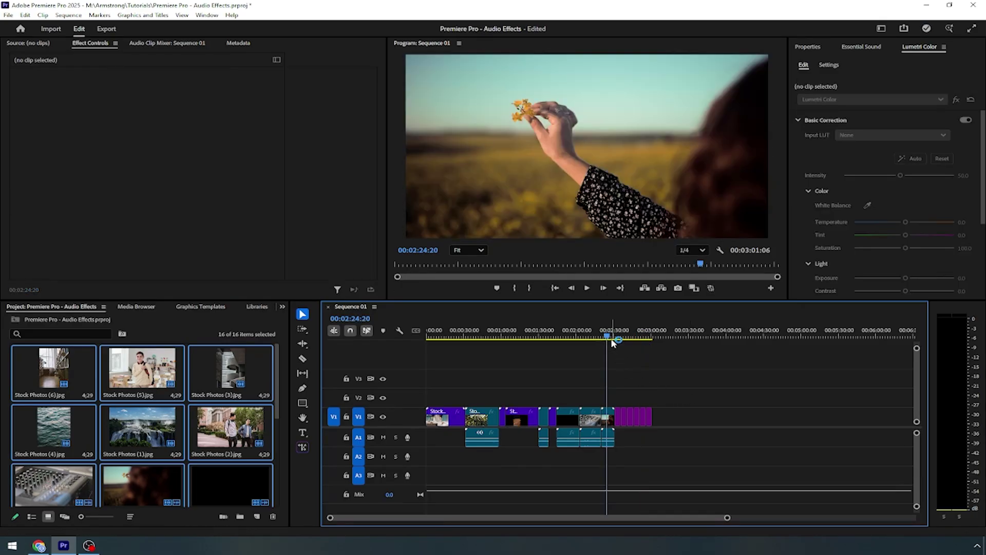
drag(611, 337, 537, 348)
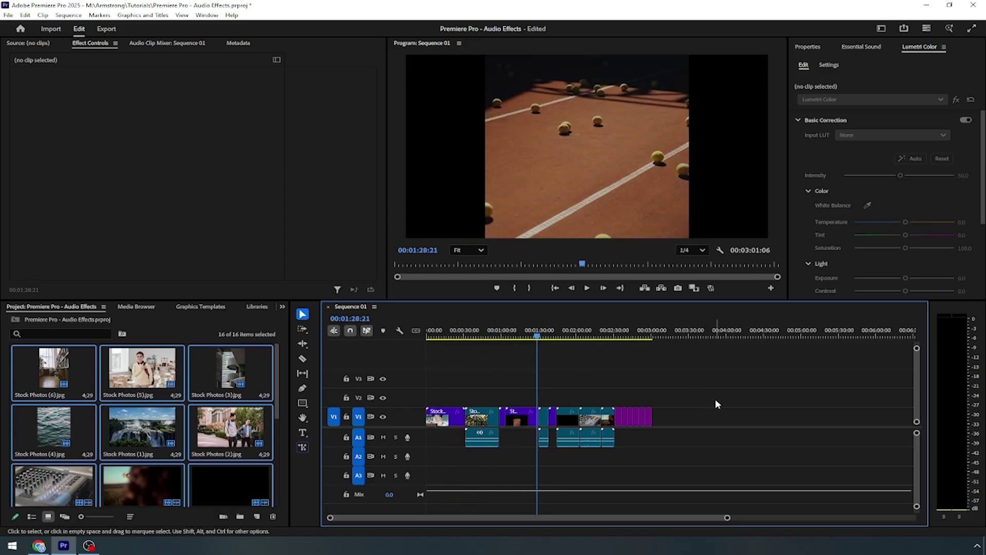
Apply Fit to Frame to all clips in the sequence and scrub back through them to check the framing
drag(717, 405, 423, 447)
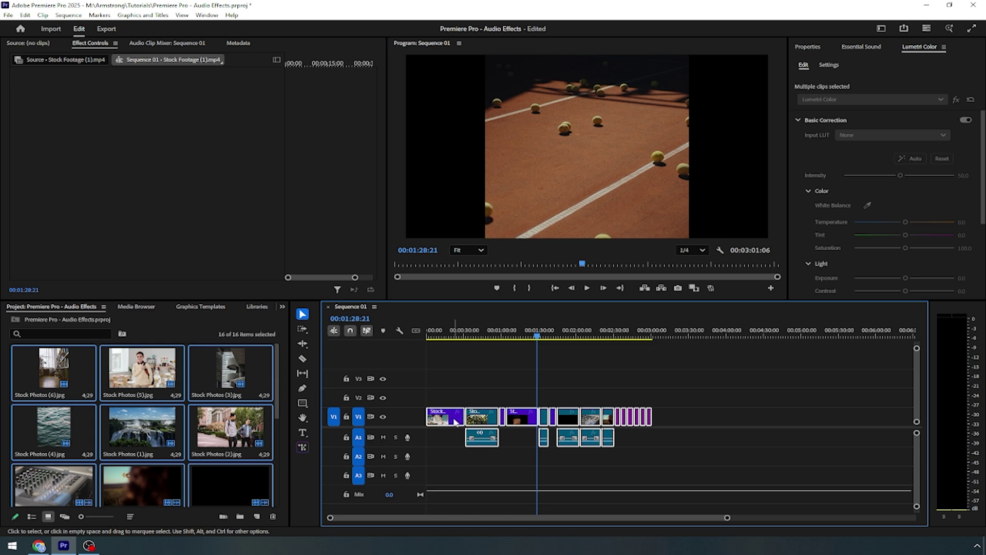
right_click(455, 421)
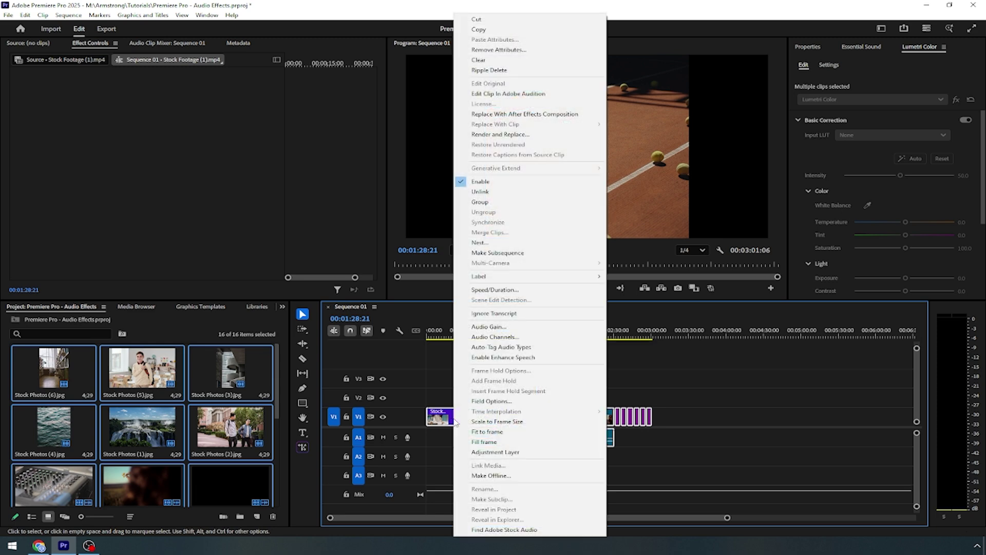
click(493, 432)
click(604, 337)
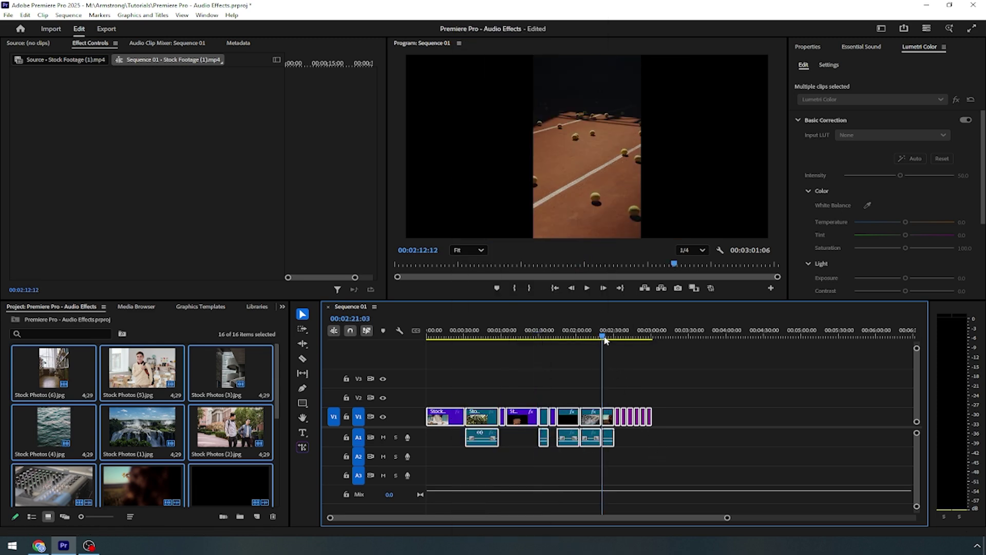
drag(604, 340, 446, 374)
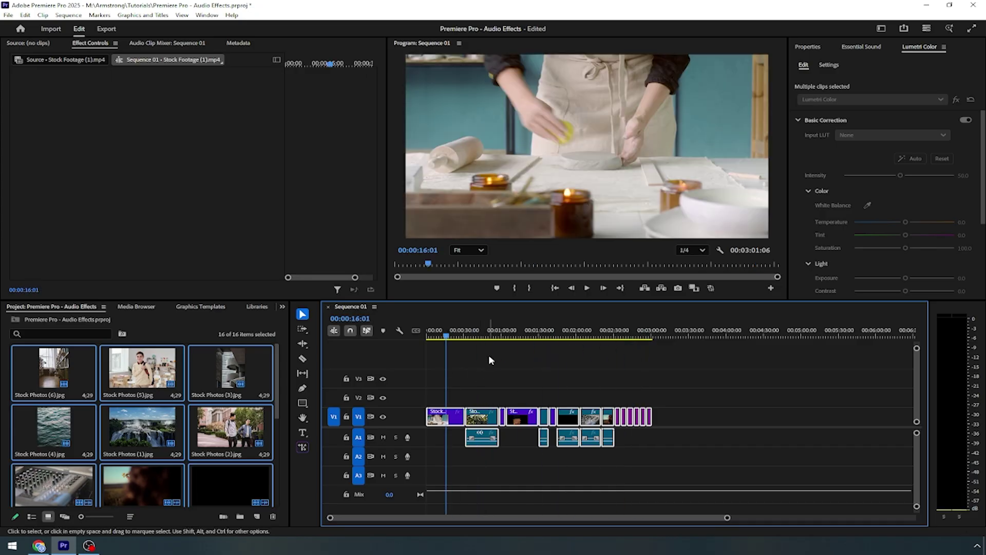
Play parts of the oak tree and audio mixer clips to check their sound on the audio meters
click(487, 333)
click(588, 287)
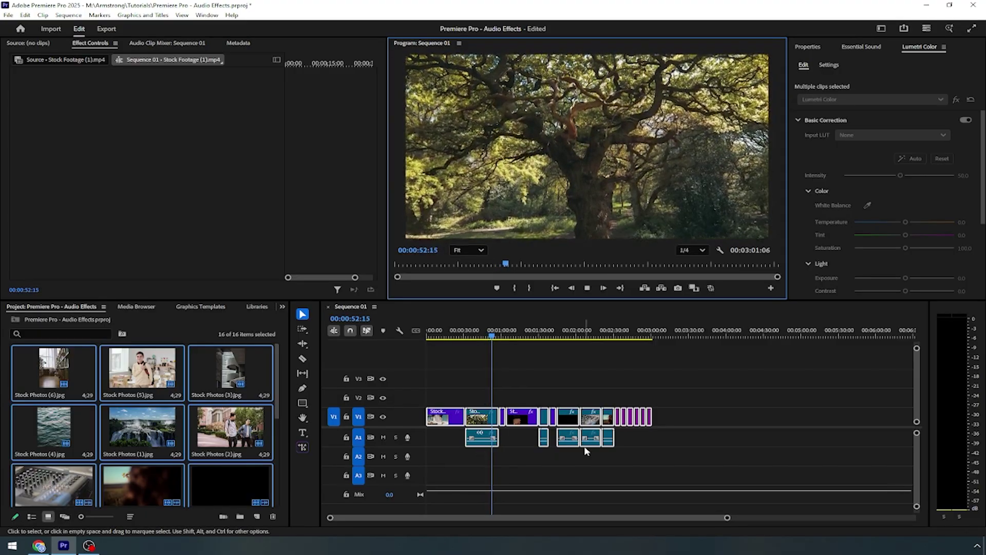
click(587, 287)
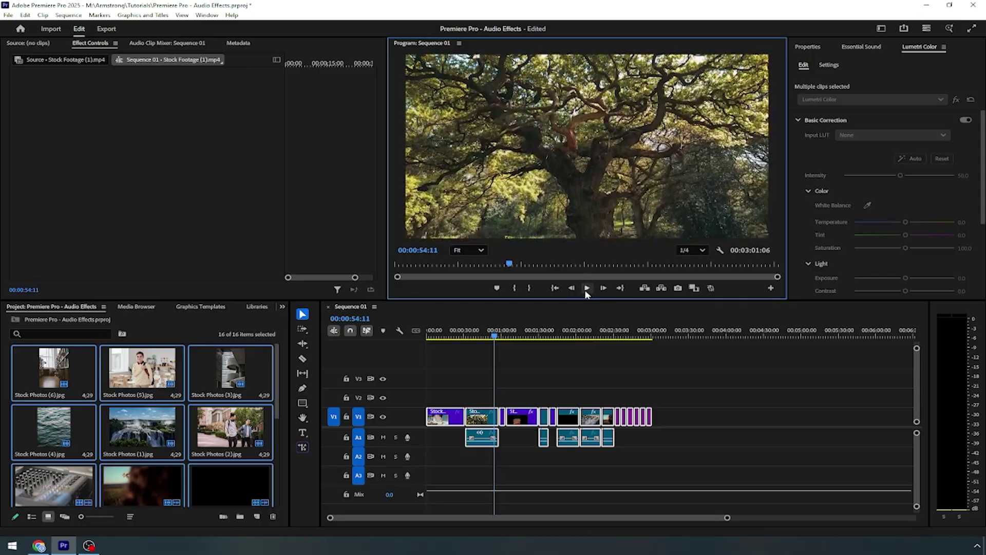
click(581, 332)
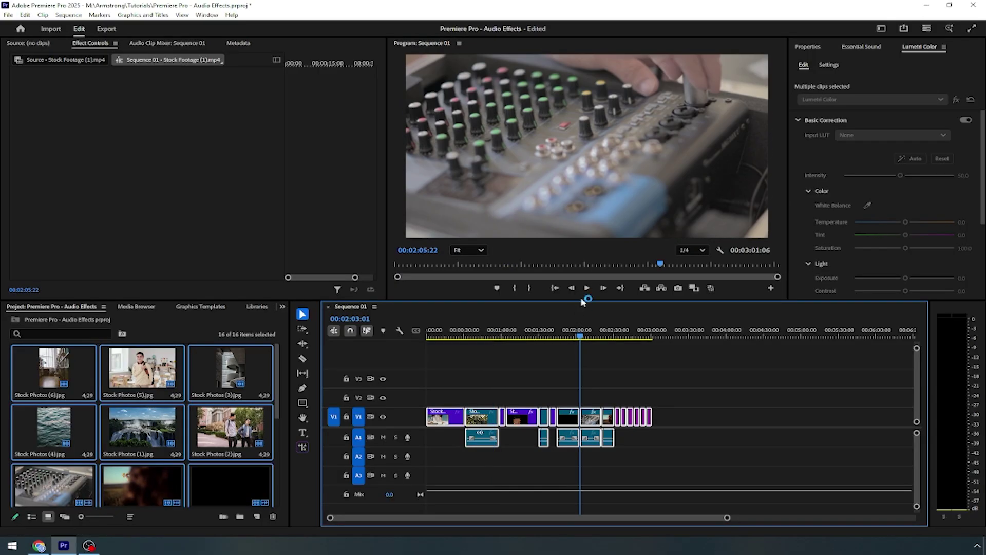
click(587, 288)
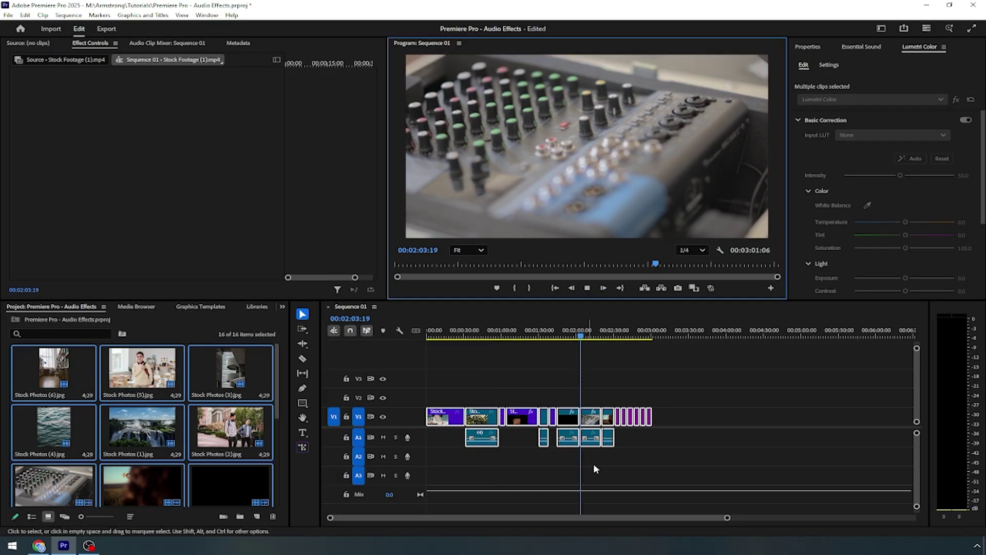
drag(727, 517, 628, 517)
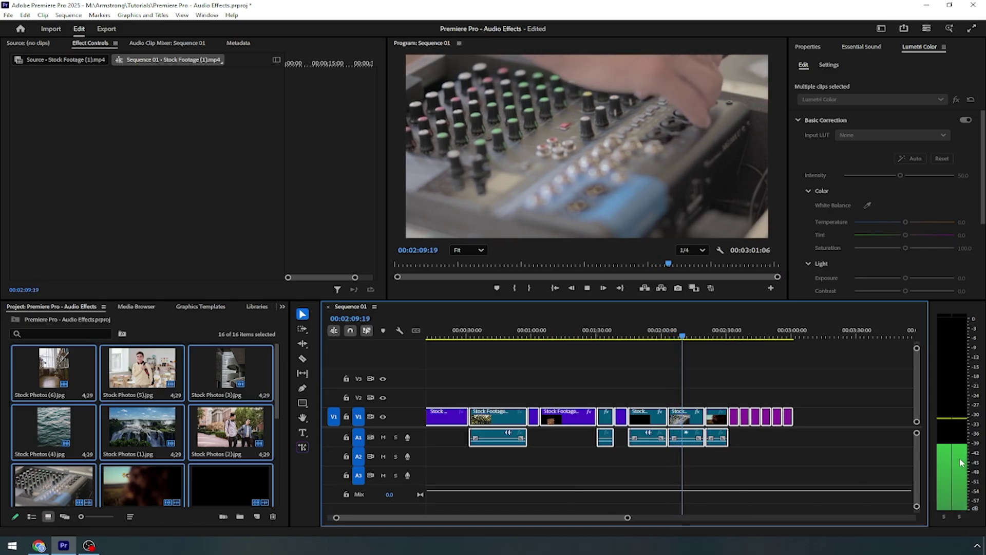
click(685, 335)
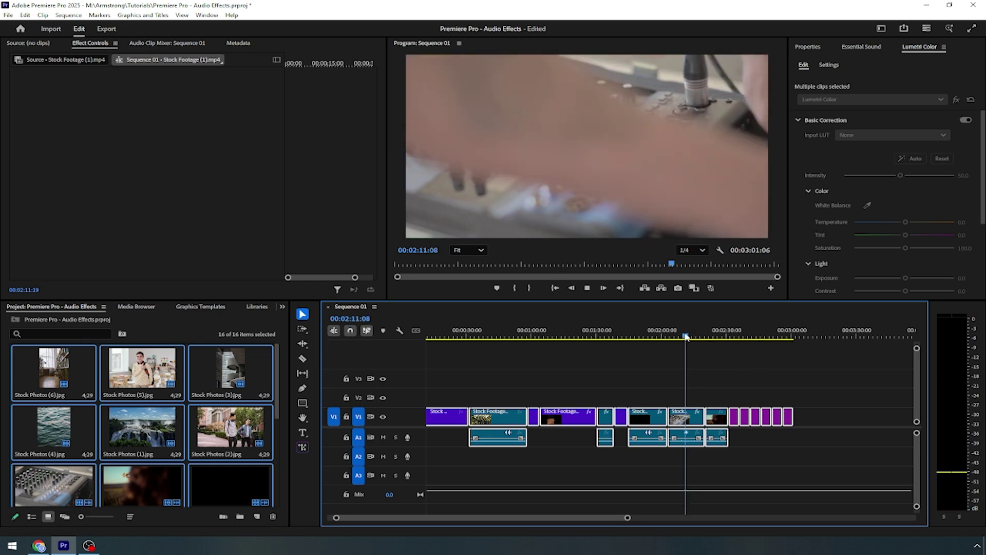
drag(686, 335, 680, 335)
Import the Week 2 Pre Game UIL audio file from the 2025-2026 Video Board folder UIL Friday Night Announcements
scroll(141, 396, down, 5)
click(149, 481)
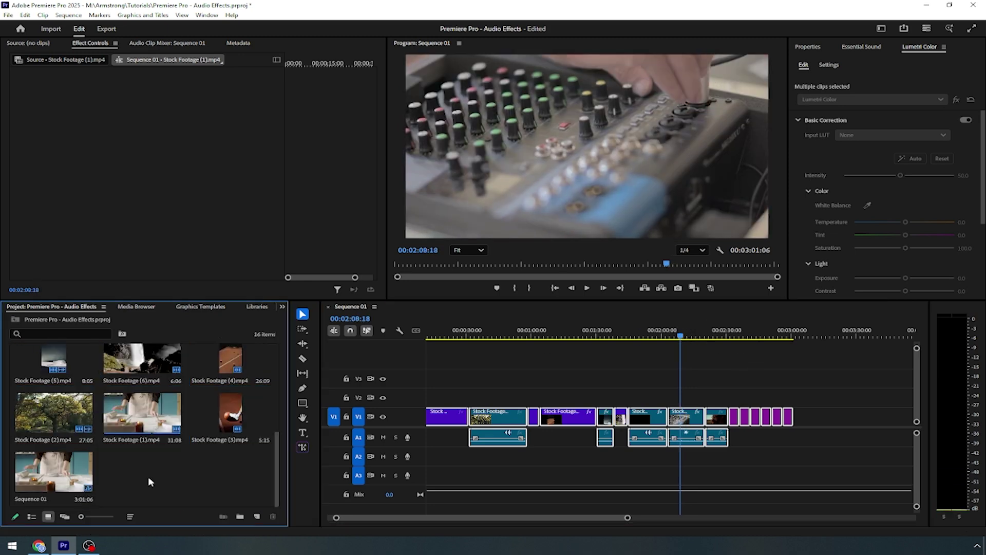
right_click(149, 477)
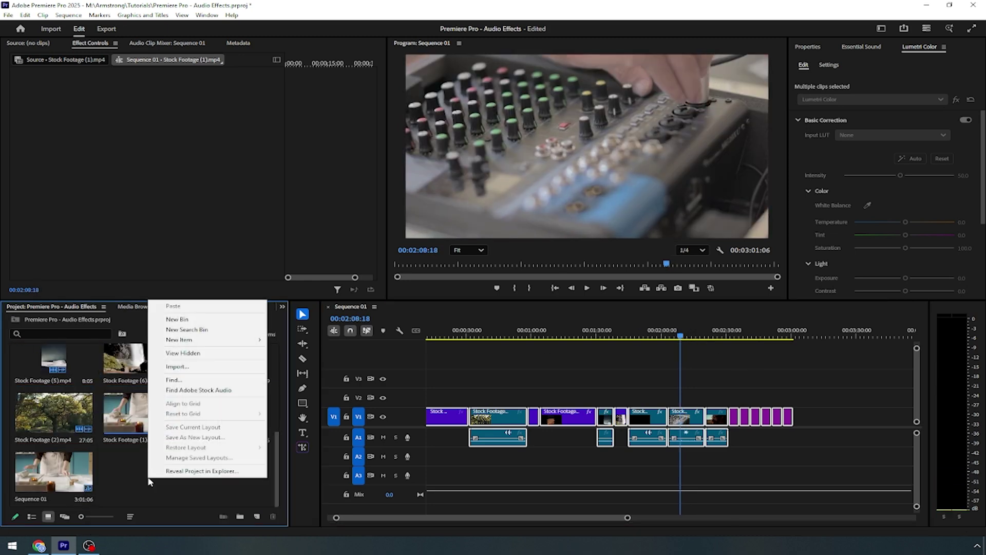
click(176, 366)
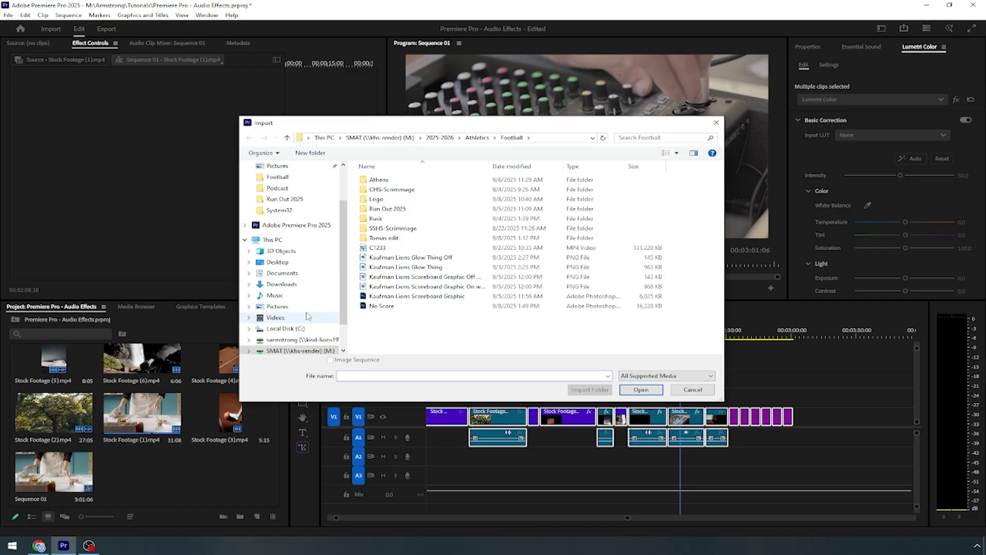
click(294, 296)
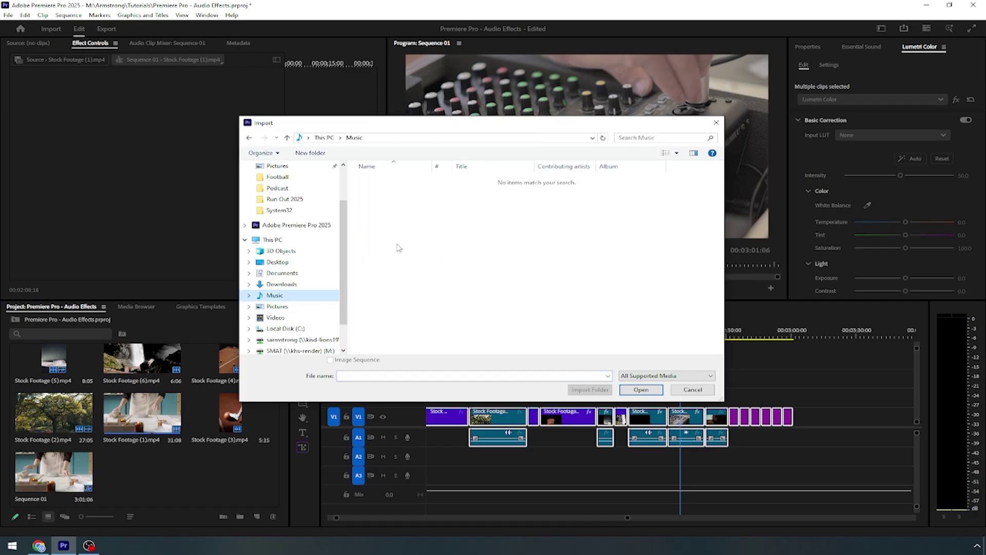
click(298, 351)
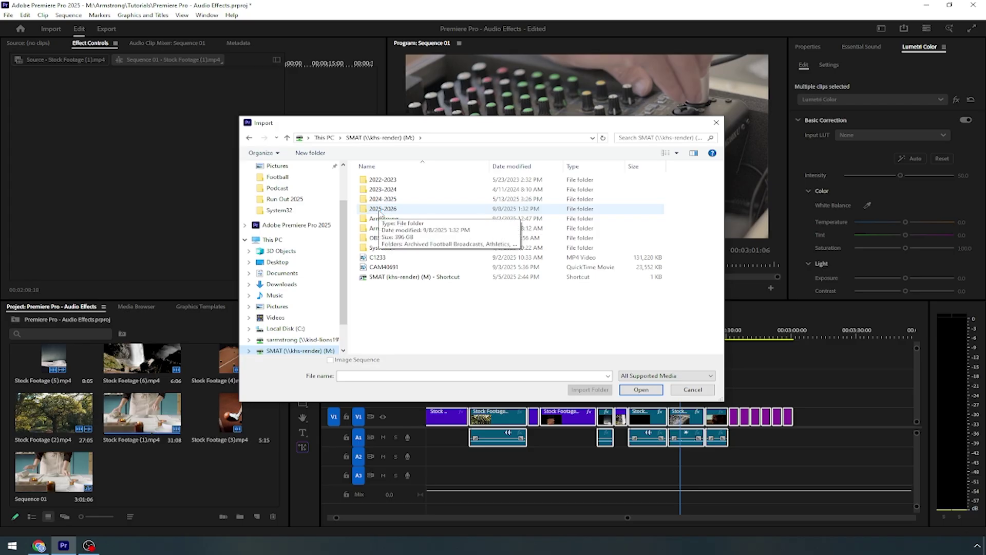
double_click(381, 209)
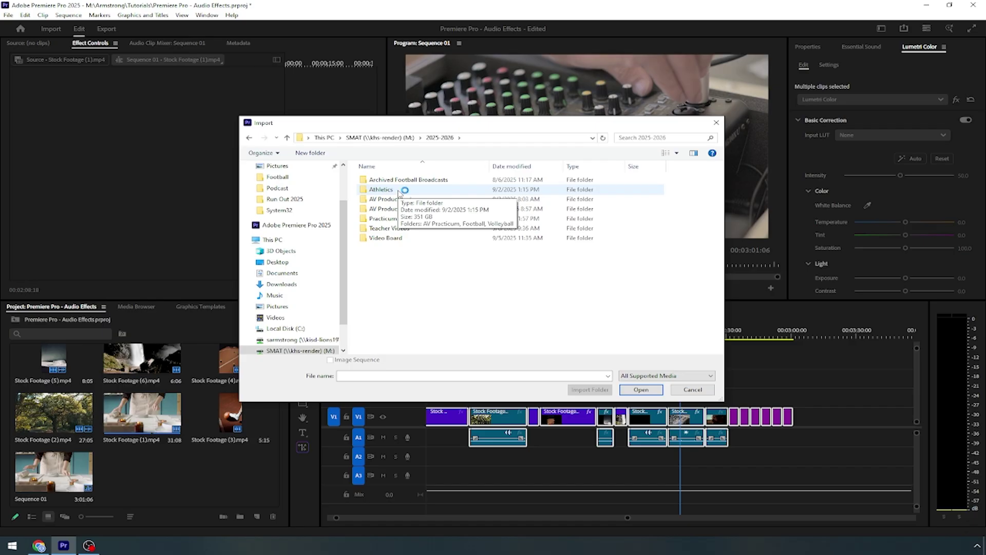
double_click(395, 238)
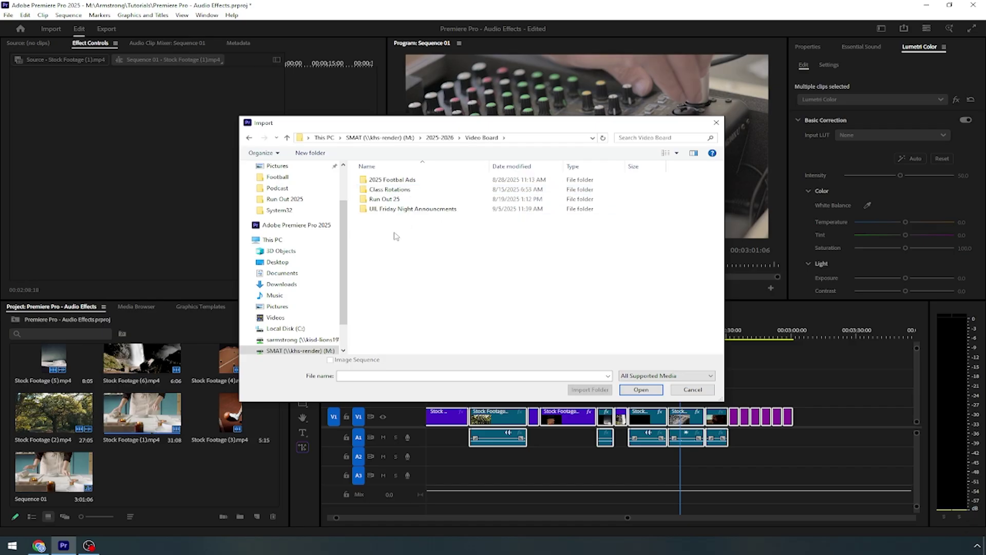
double_click(406, 209)
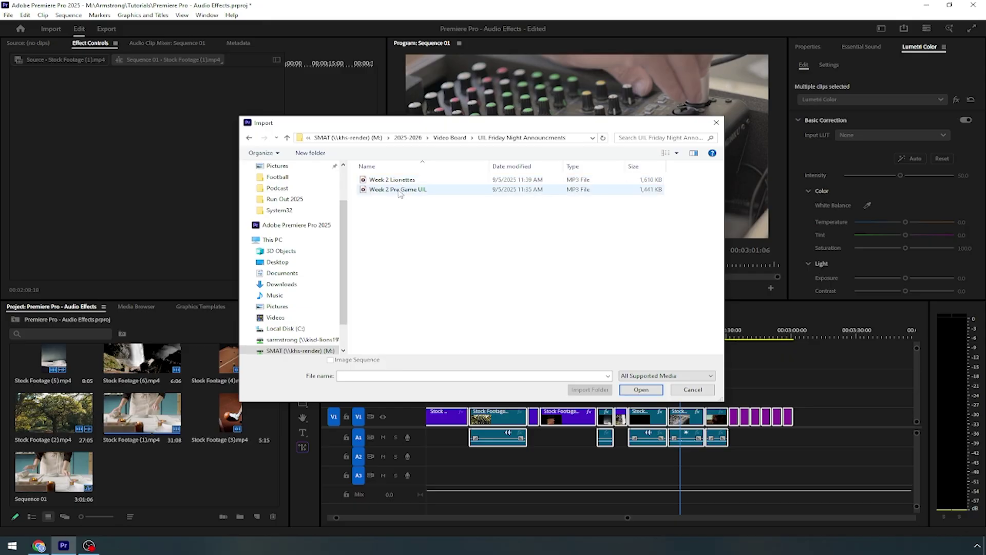
click(400, 190)
click(641, 389)
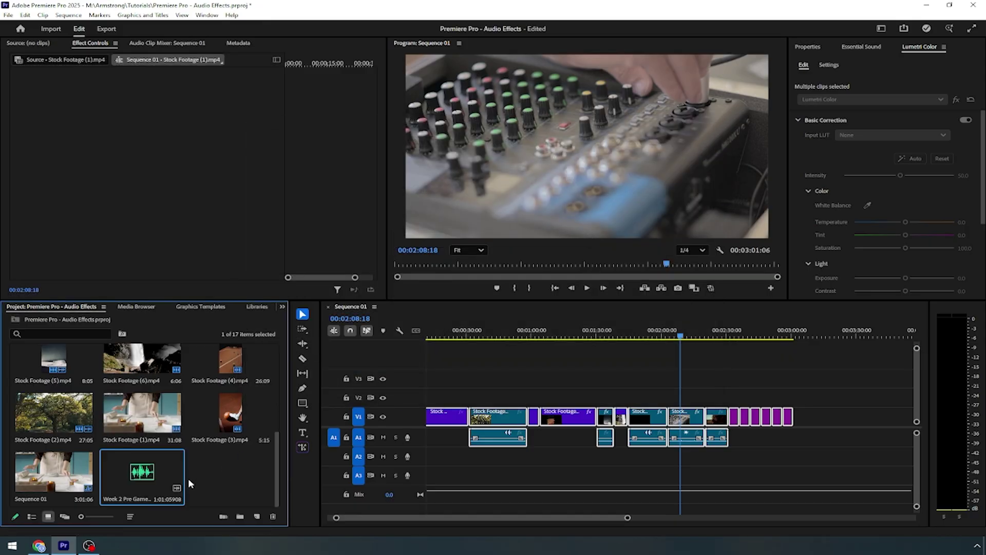
Place the Week 2 Pre Game UIL audio on track A1 directly after the last photo and play it to check its levels
drag(150, 478, 824, 436)
click(794, 331)
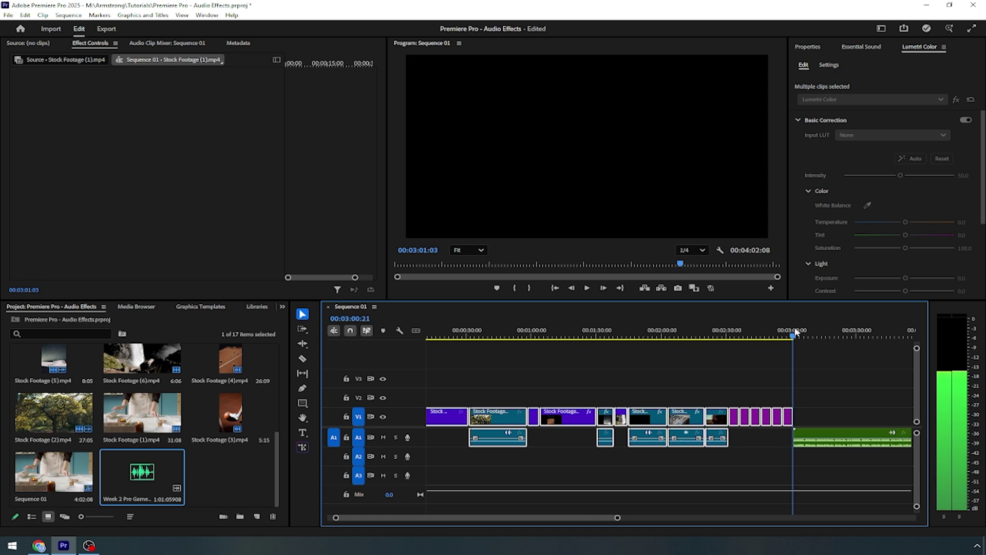
key(space)
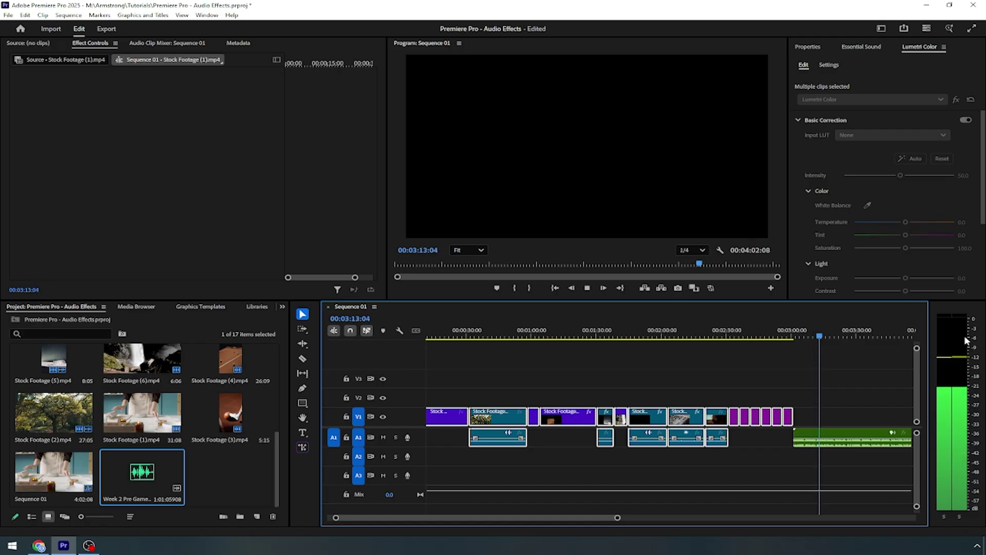
click(816, 334)
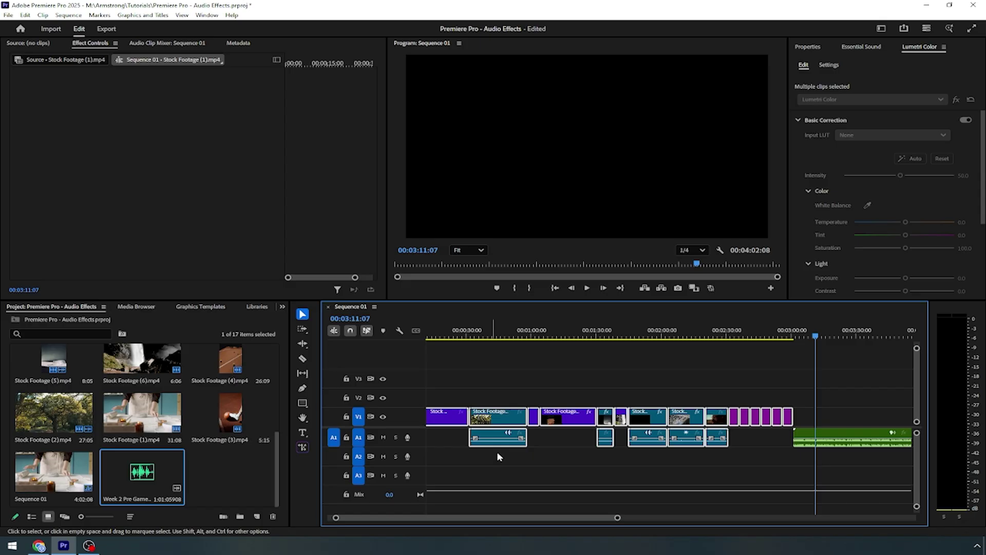
Expand track A1 to show the waveforms and try adjusting the volume line of the Stock Footage (8) audio
key(d)
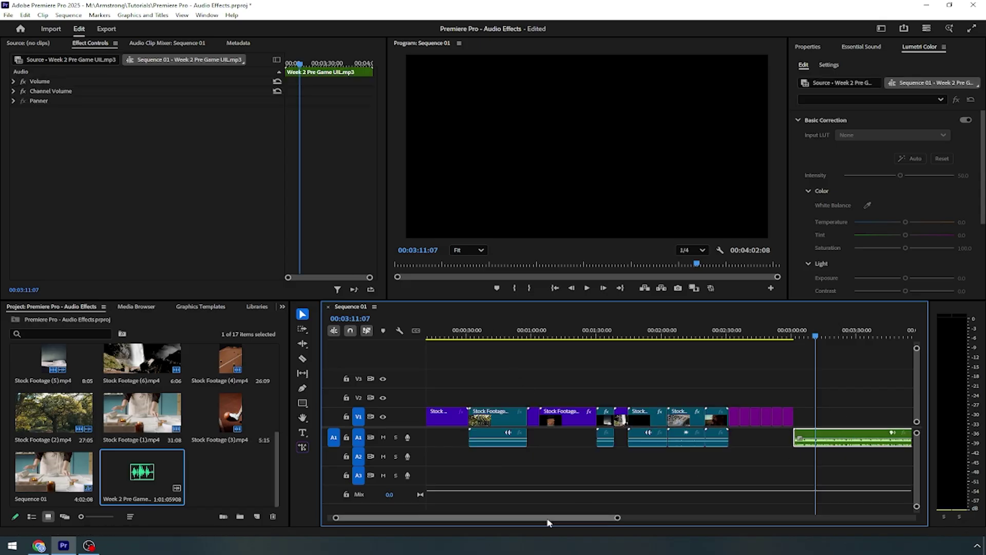
click(676, 333)
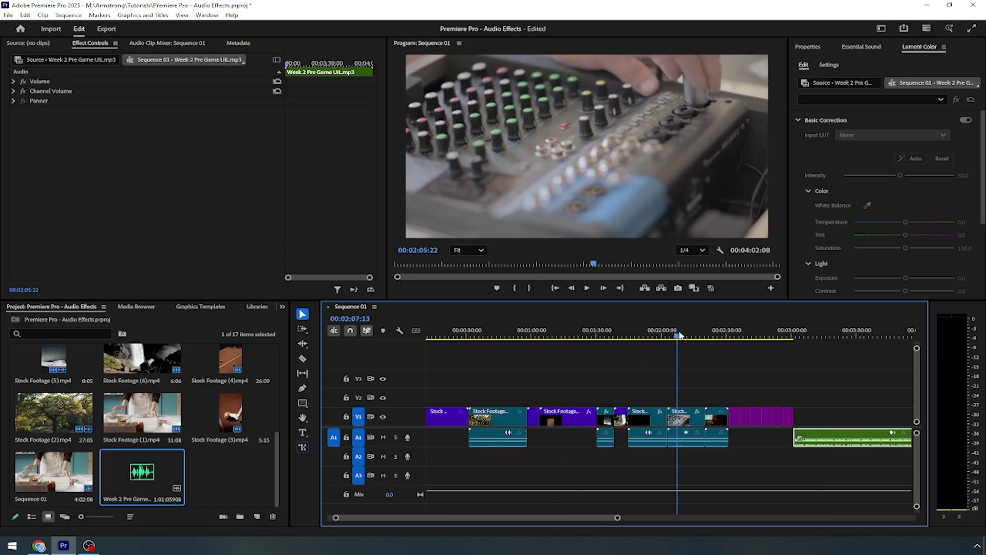
click(691, 437)
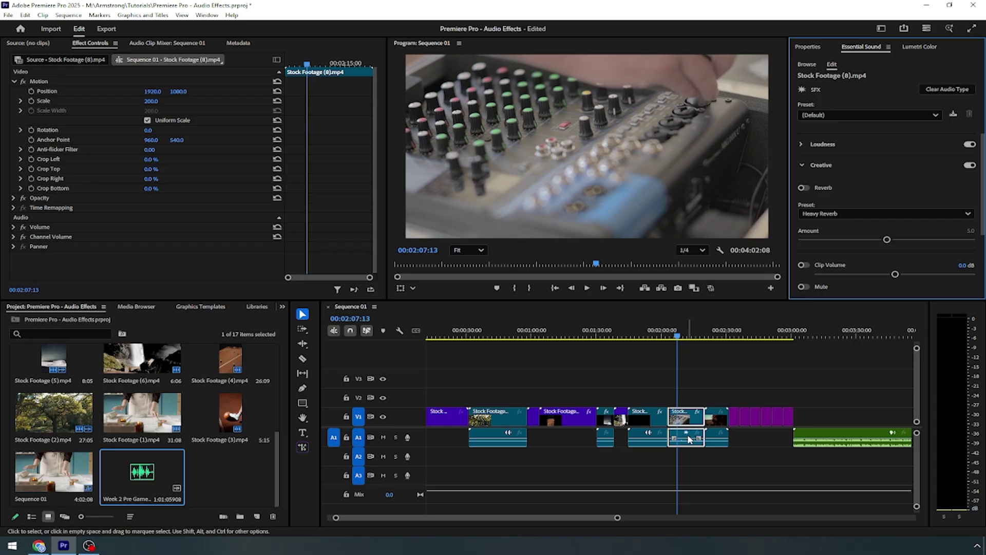
double_click(419, 444)
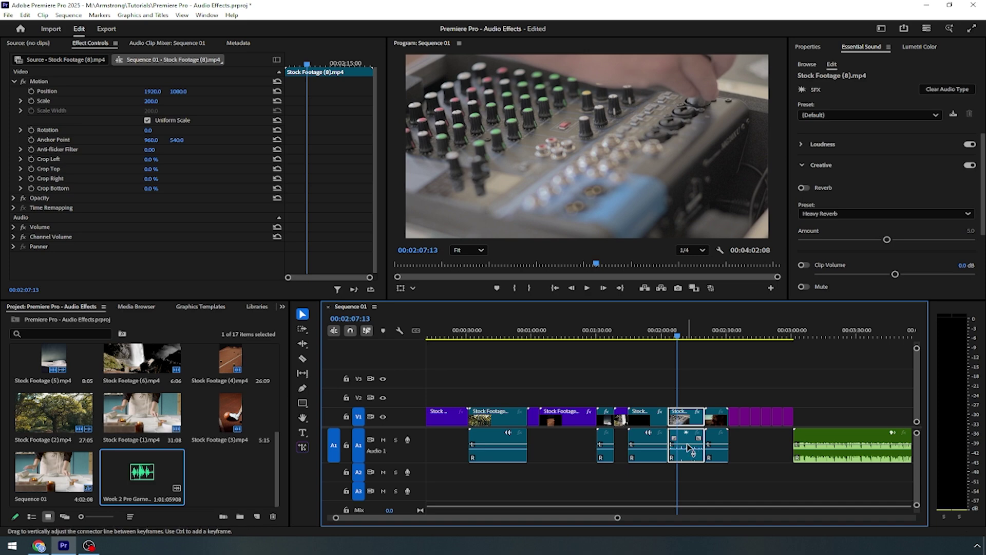
mouse_move(691, 449)
mouse_down()
mouse_move(689, 436)
mouse_move(686, 459)
mouse_up()
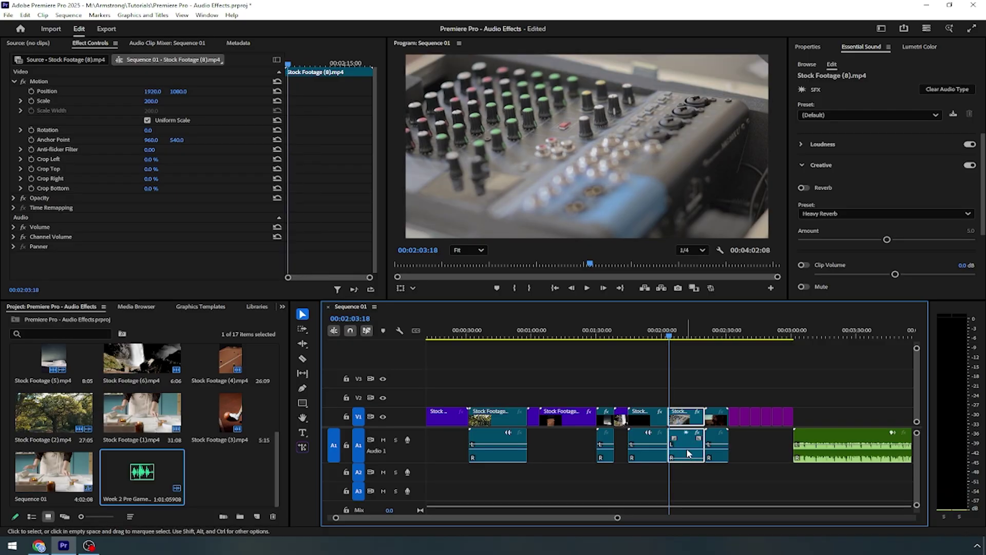
drag(688, 458, 689, 444)
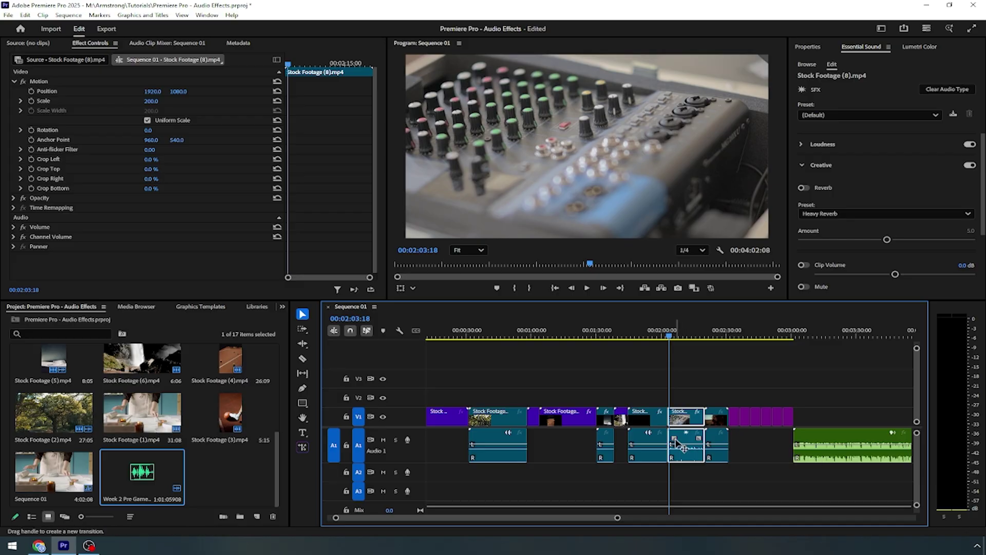
Add fades to both ends of the Stock Footage (8) audio and a fade-in to the Week 2 Pre Game UIL clip
drag(675, 442, 698, 443)
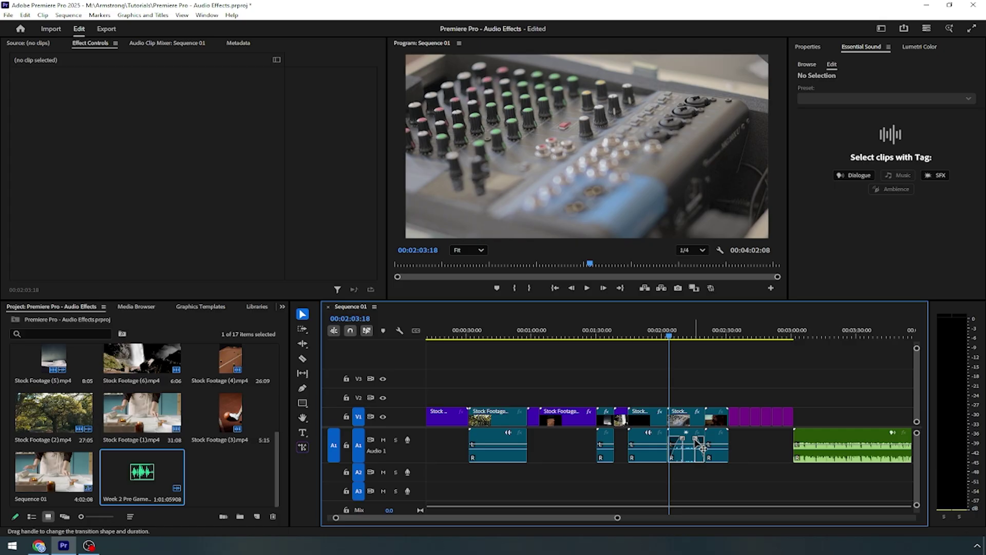
click(826, 437)
drag(799, 438, 816, 430)
Play the start of the Week 2 Pre Game UIL clip to hear its fade-in
click(795, 334)
key(space)
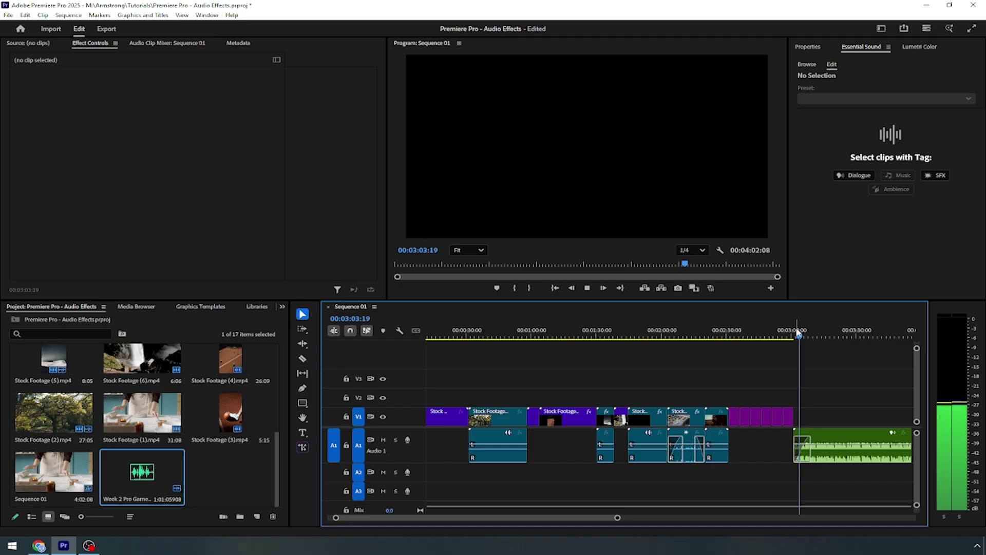
key(space)
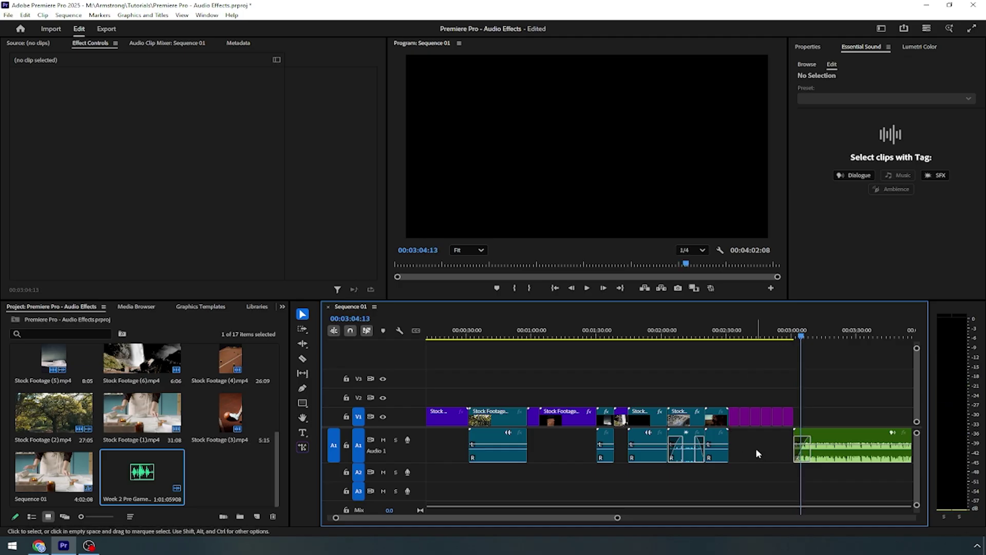
Open the Crossfade group of audio transitions in the effects library and go through Constant Gain, Constant Power and Exponential Fade
click(281, 307)
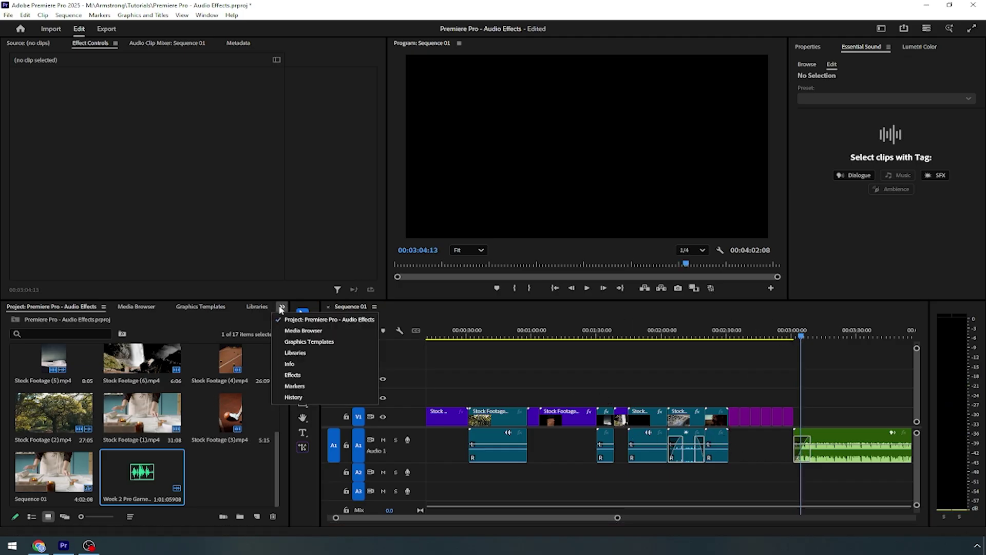
click(299, 378)
click(61, 322)
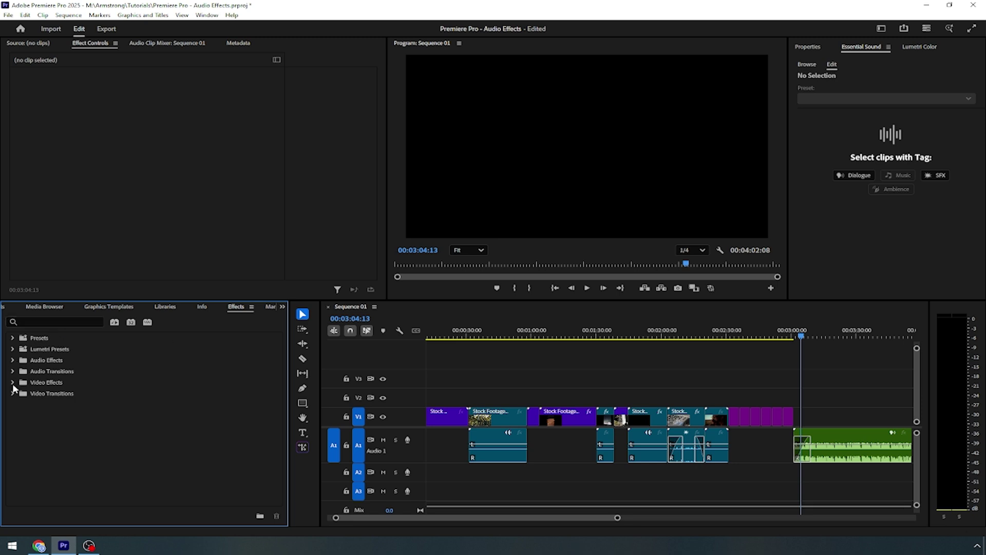
click(13, 371)
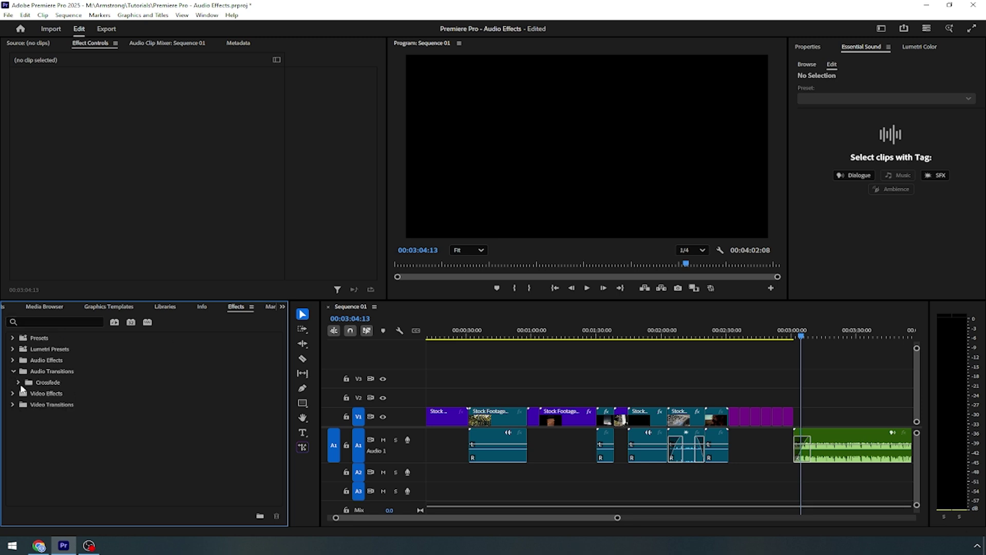
click(19, 382)
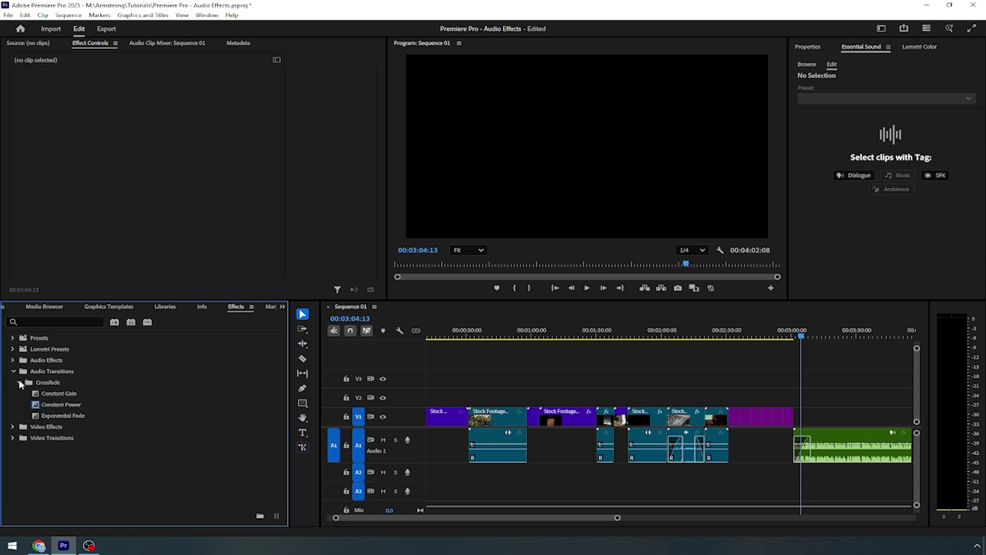
click(51, 395)
click(53, 402)
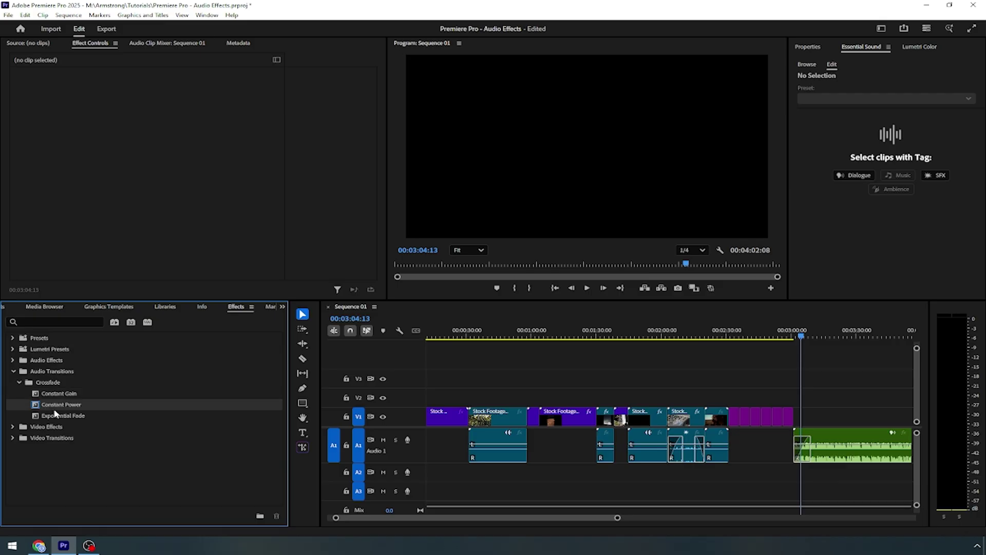
click(52, 416)
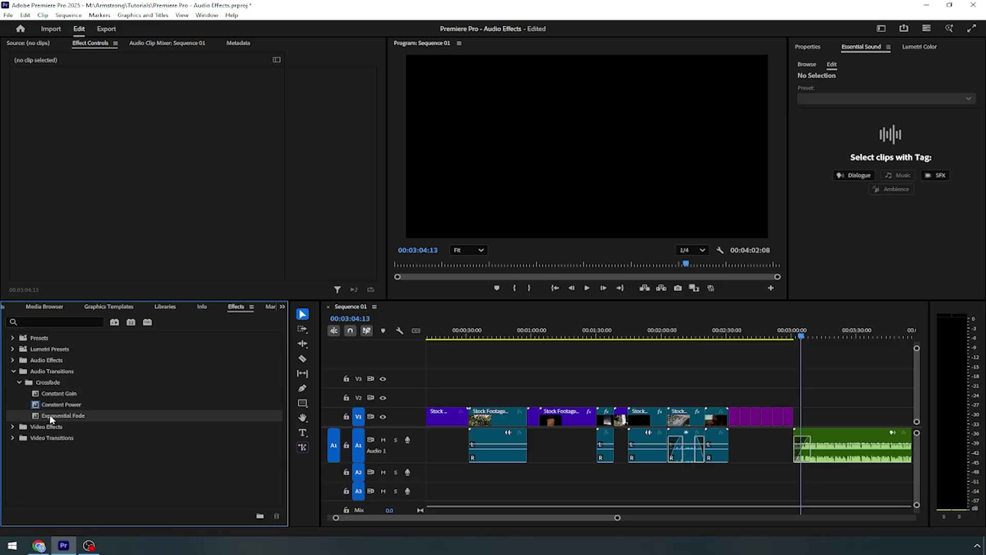
Try Exponential Fade, Constant Gain and Constant Power in turn on the start of the Week 2 Pre Game UIL clip
drag(51, 417, 806, 449)
drag(57, 396, 804, 462)
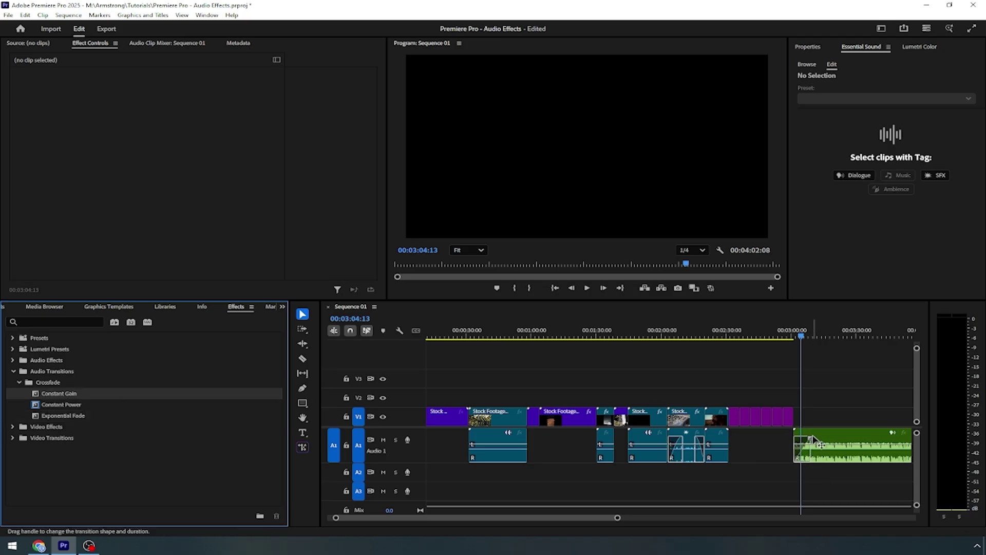
drag(55, 406, 804, 452)
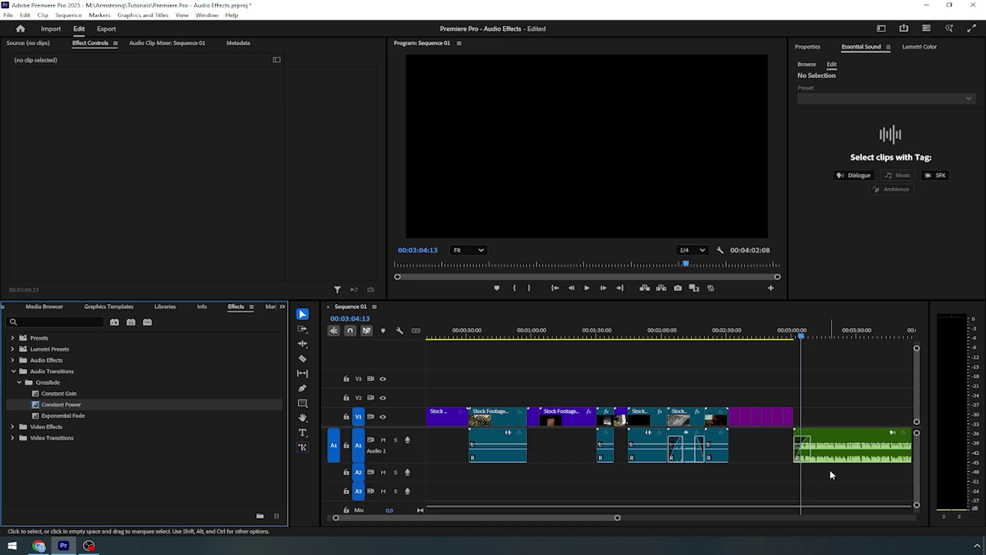
Move the Week 2 Pre Game UIL clip on track A1 so it starts directly after the Stock Footage (9) audio
click(717, 452)
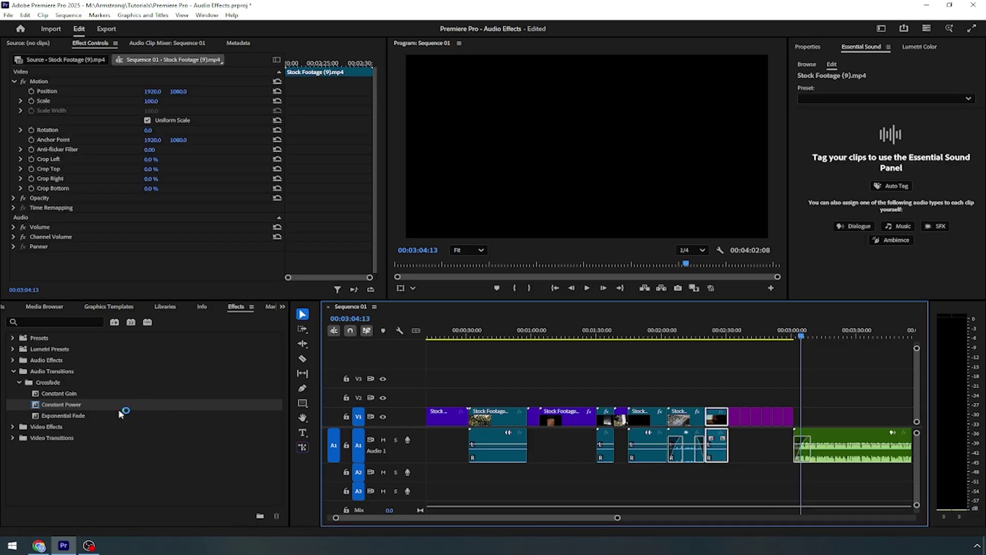
click(95, 393)
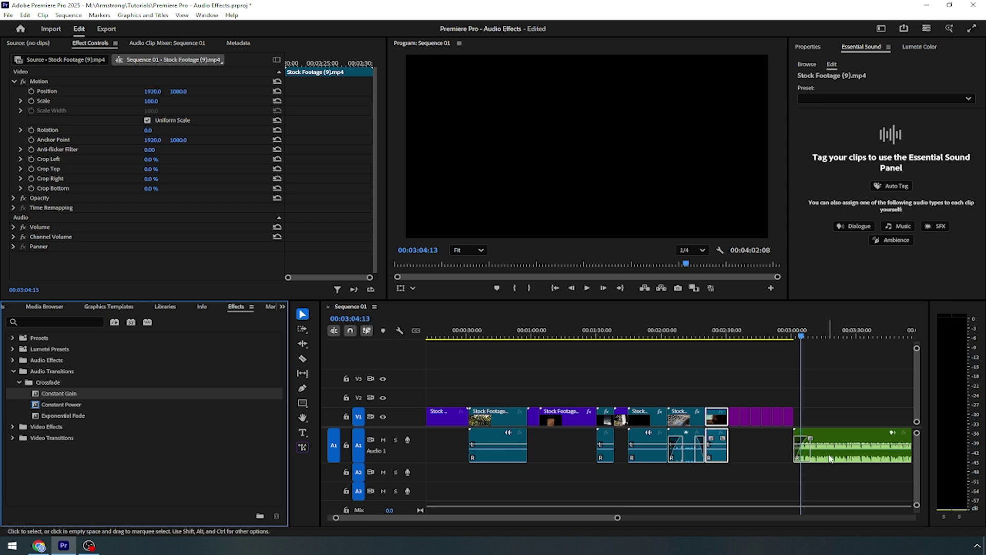
drag(829, 458, 765, 458)
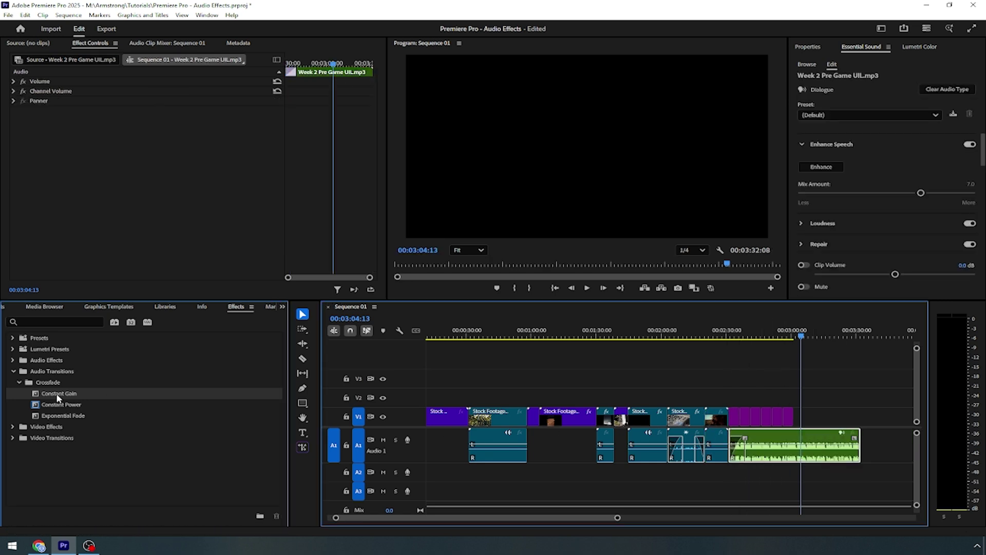
Try Constant Gain at the cut after Stock Footage (9), and remove the fade from the start of the Week 2 Pre Game UIL clip
drag(58, 397, 730, 453)
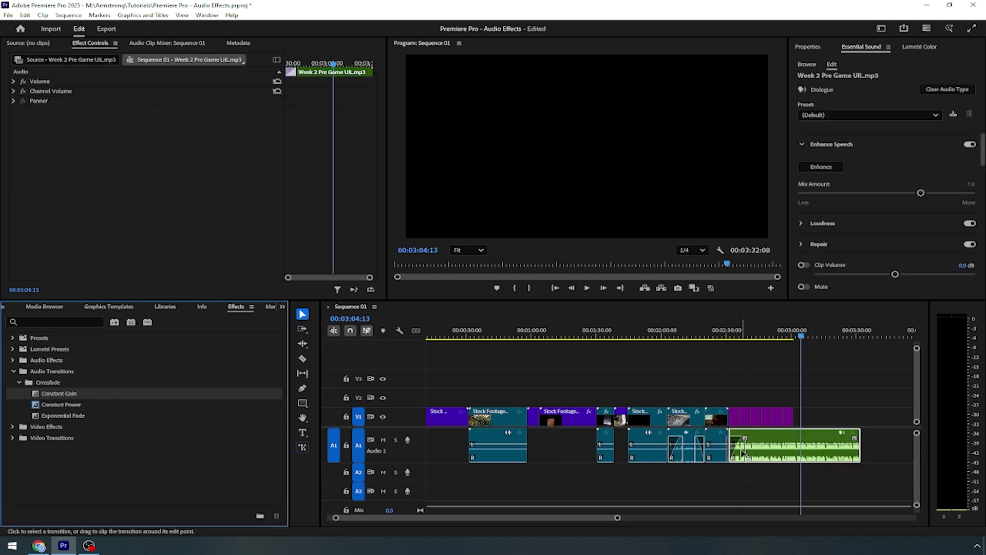
right_click(739, 458)
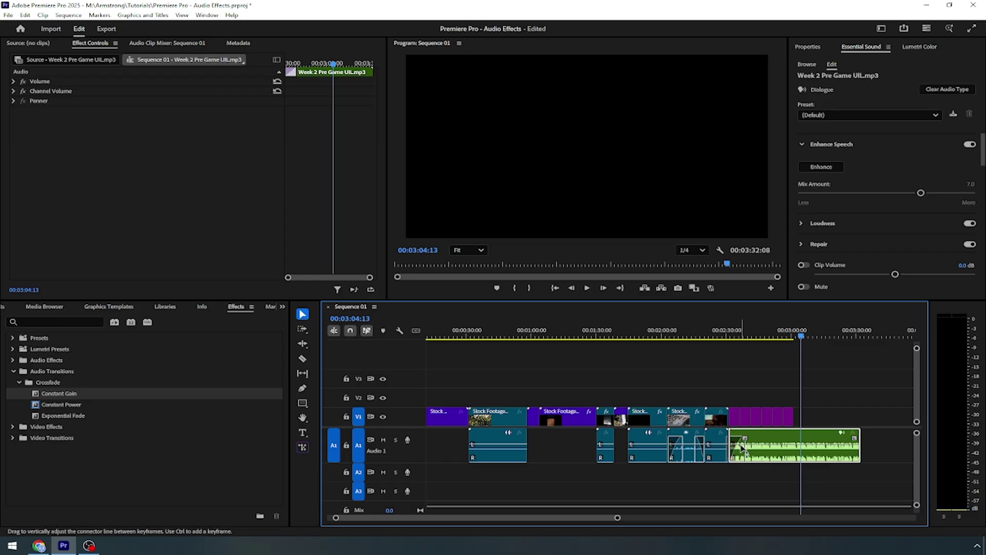
drag(745, 439, 727, 443)
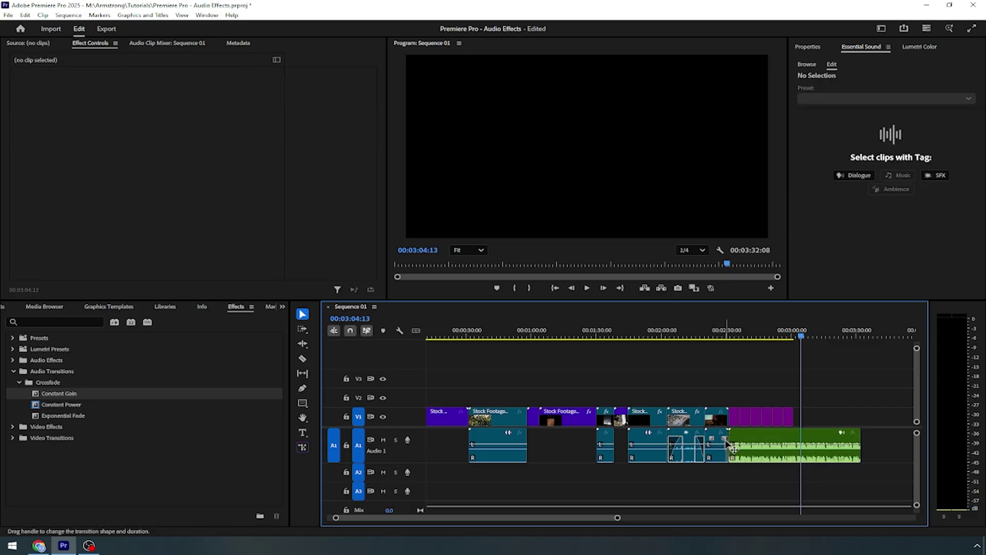
Trim the Stock Footage (9) and Week 2 Pre Game UIL audio at their shared cut and join them with a 2-second Constant Power crossfade
drag(55, 408, 770, 440)
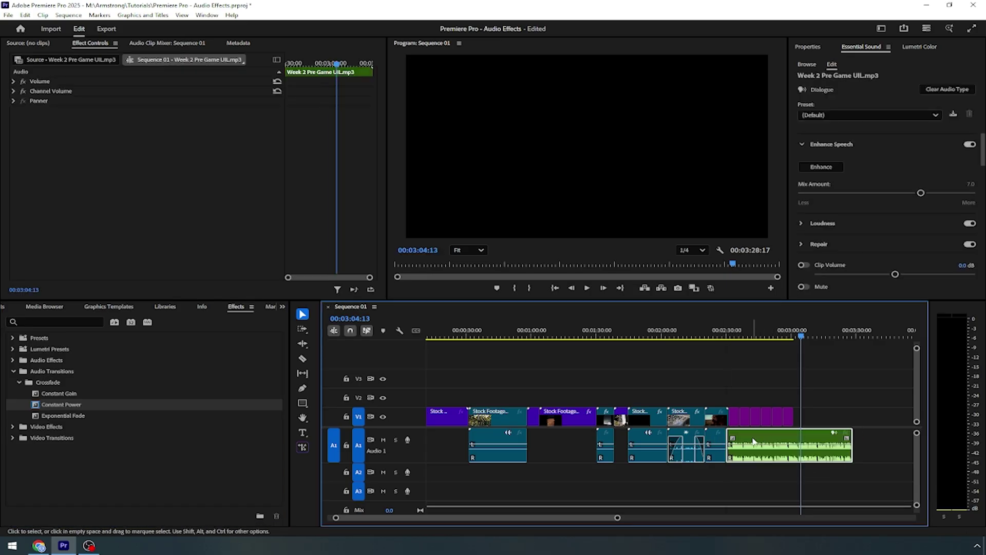
click(50, 407)
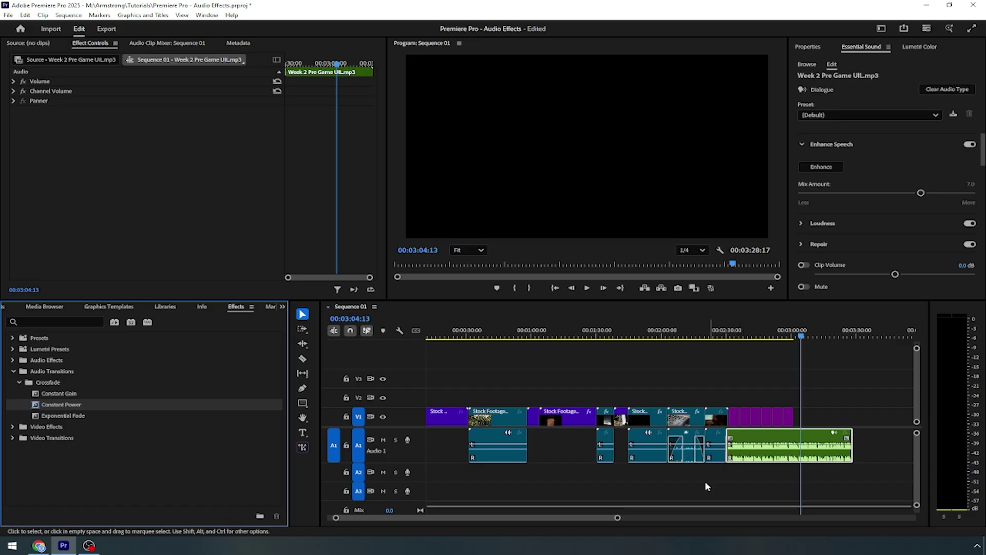
drag(617, 518, 565, 518)
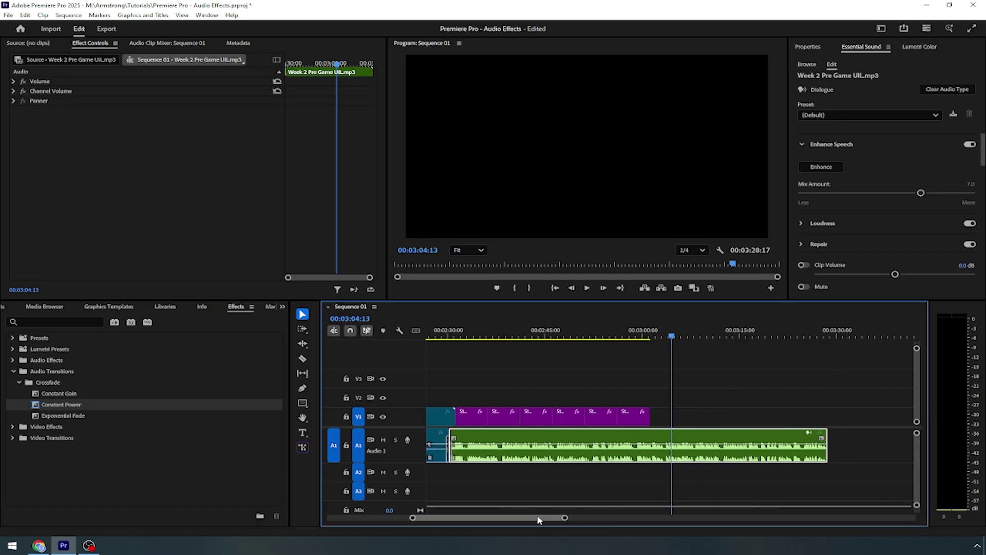
click(519, 482)
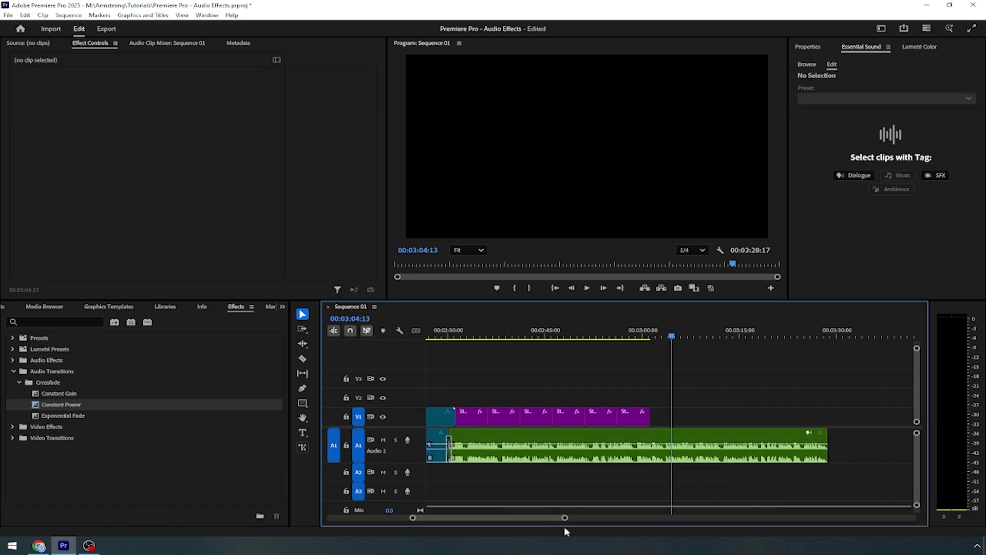
drag(564, 518, 518, 517)
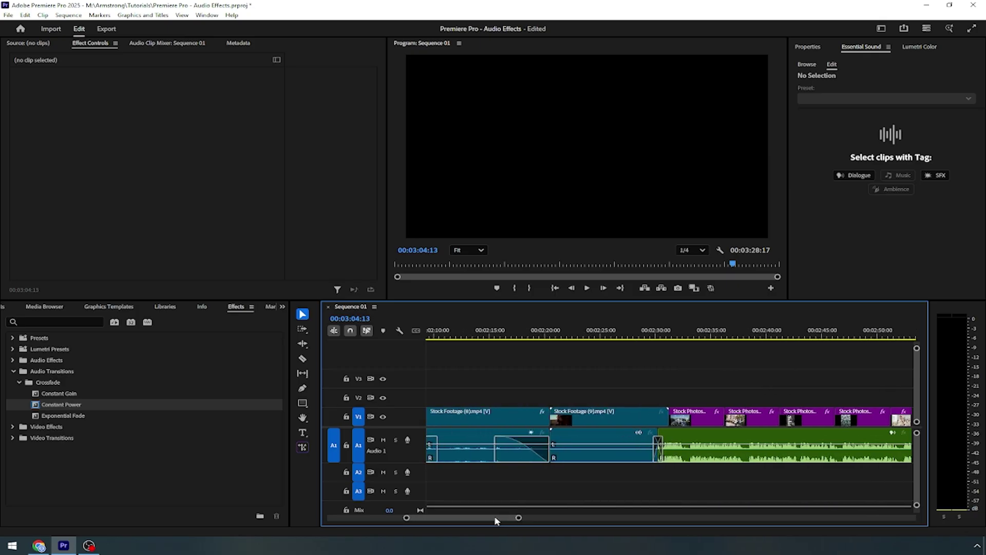
mouse_move(659, 450)
mouse_down()
mouse_move(681, 451)
mouse_move(648, 446)
mouse_up()
click(658, 446)
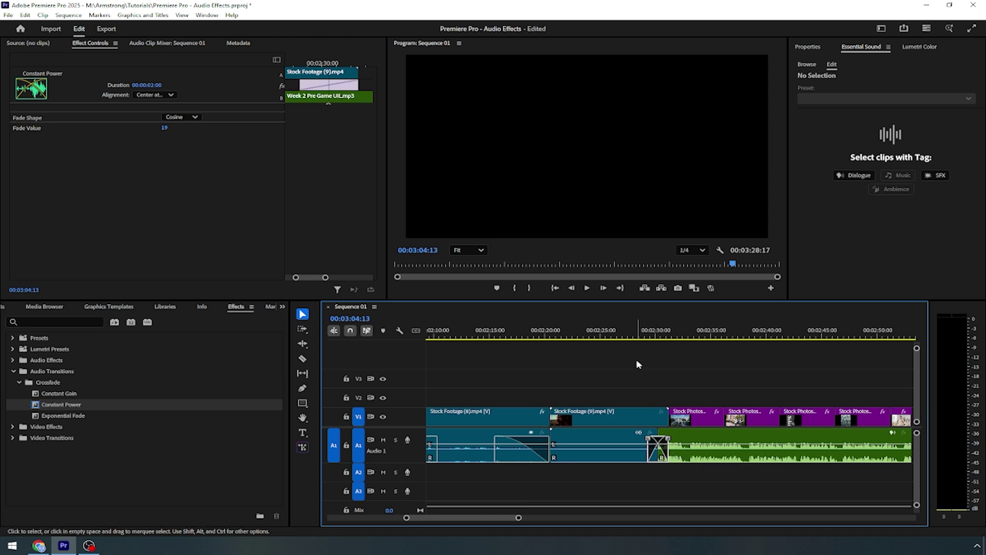
Play the sequence from 00:02:27:03 through the Constant Power crossfade to hear how the two audio clips blend
click(624, 336)
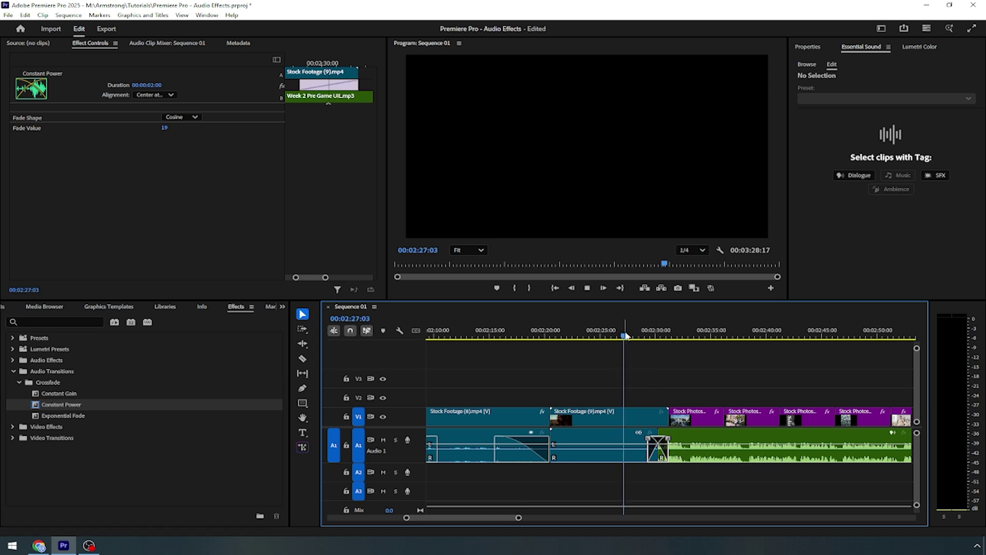
key(space)
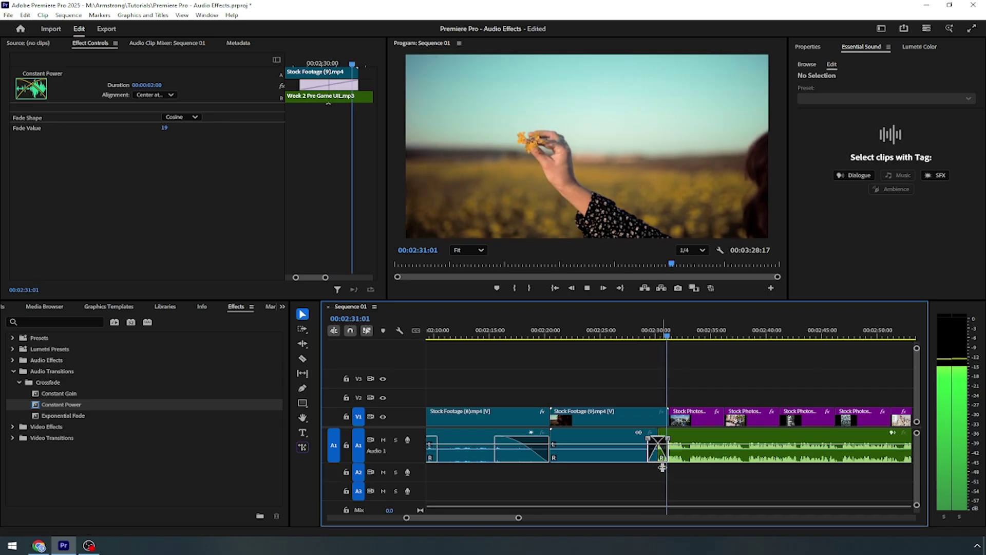
key(space)
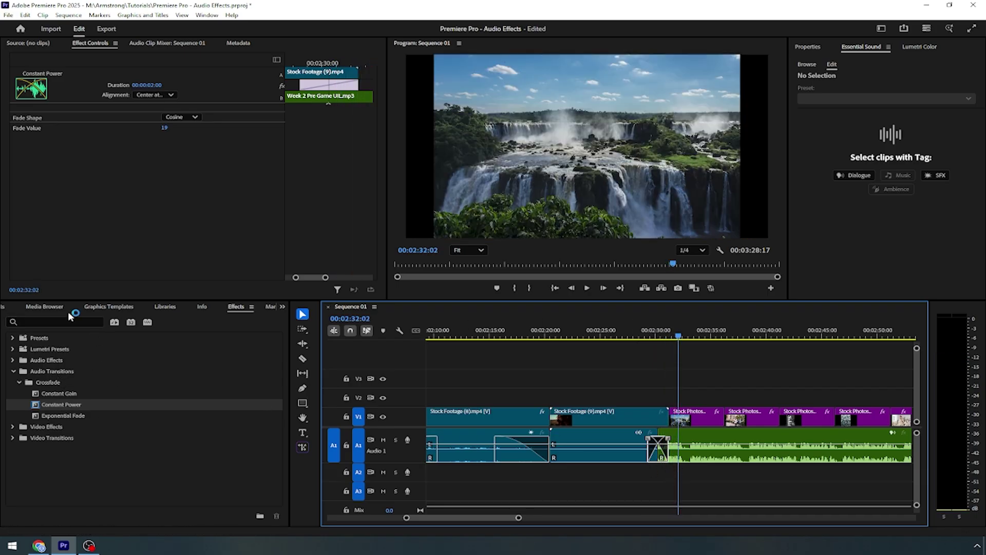
Try volume keyframes on the Week 2 Pre Game UIL clip that start at 0.0 dB and dip between about 00:02:33 and 00:02:49
drag(520, 518, 547, 518)
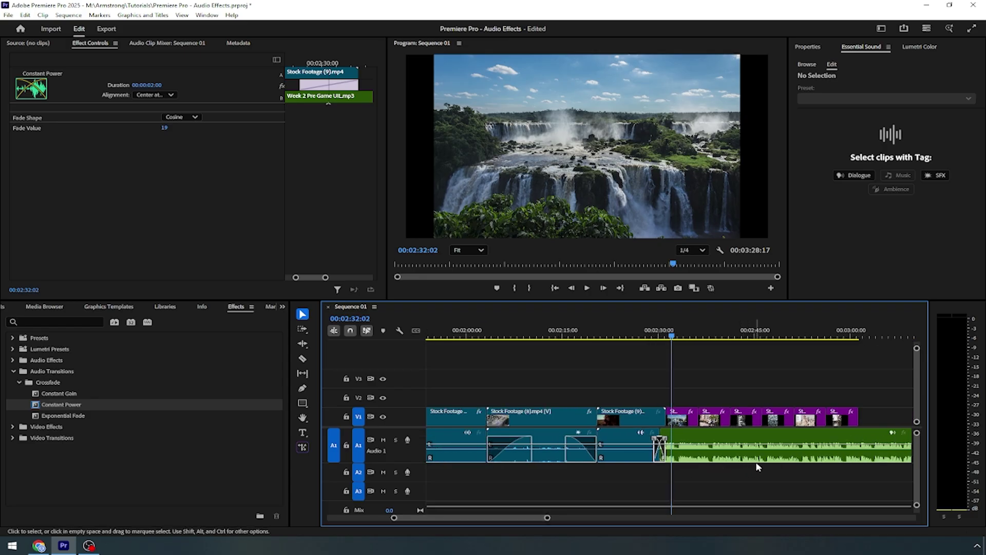
click(780, 445)
ctrl+click(783, 446)
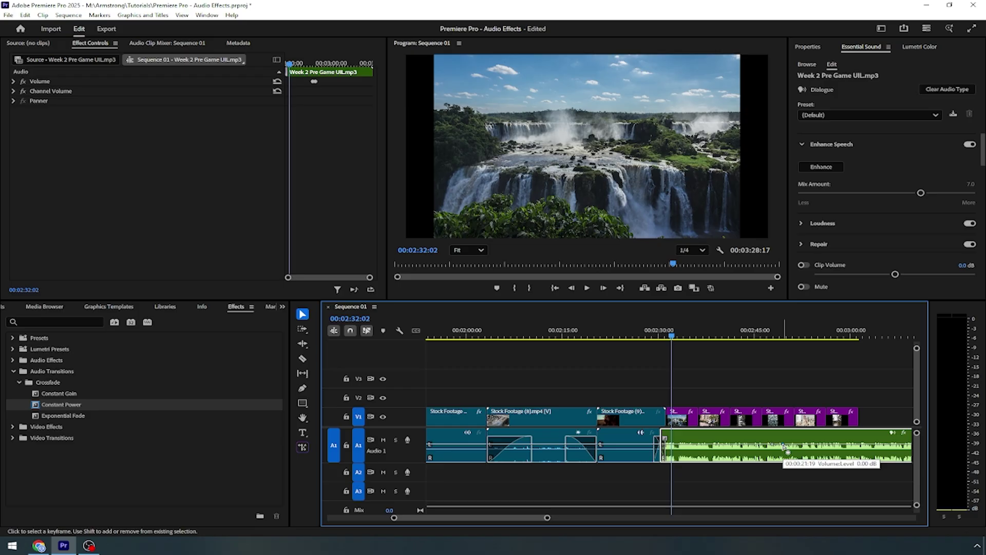
drag(783, 446, 781, 450)
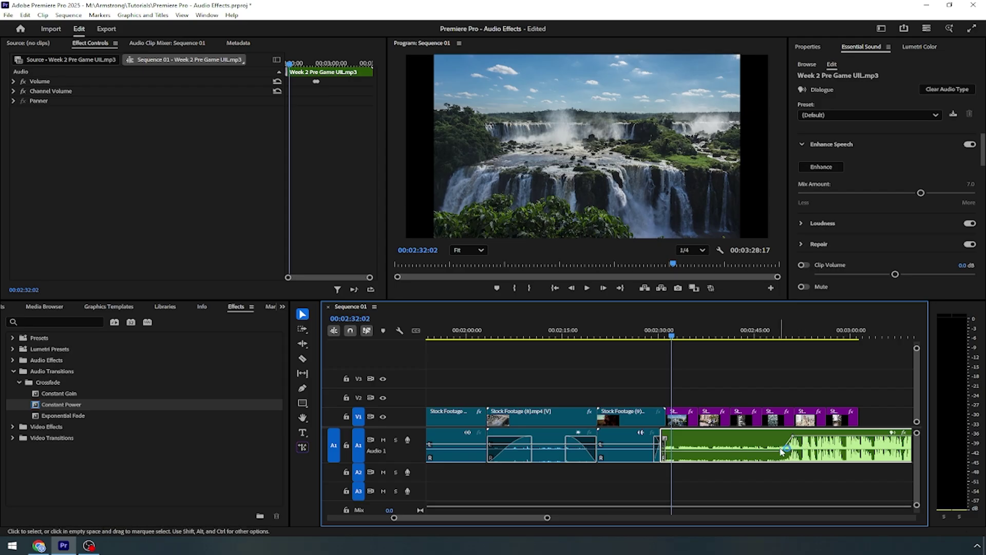
ctrl+click(682, 452)
ctrl+click(674, 451)
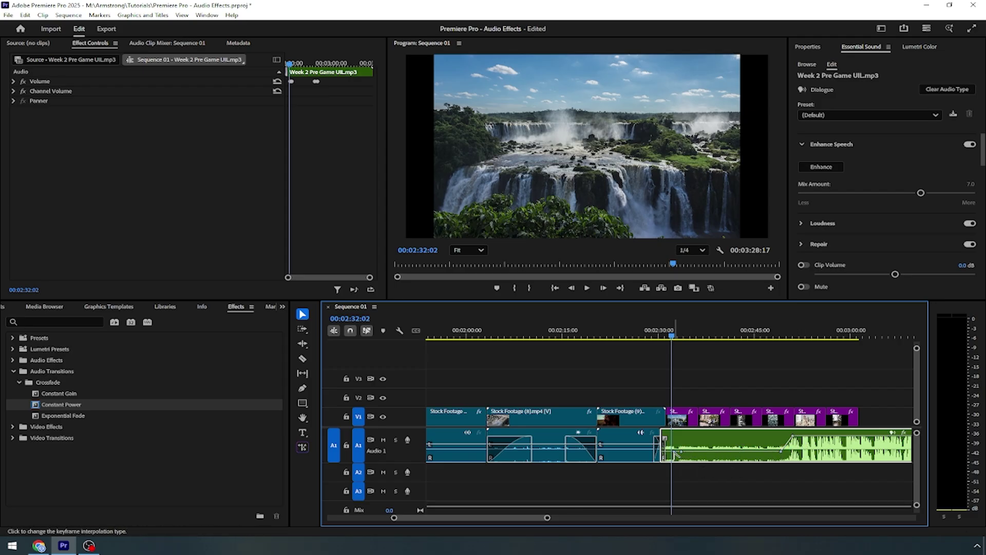
drag(674, 452, 673, 440)
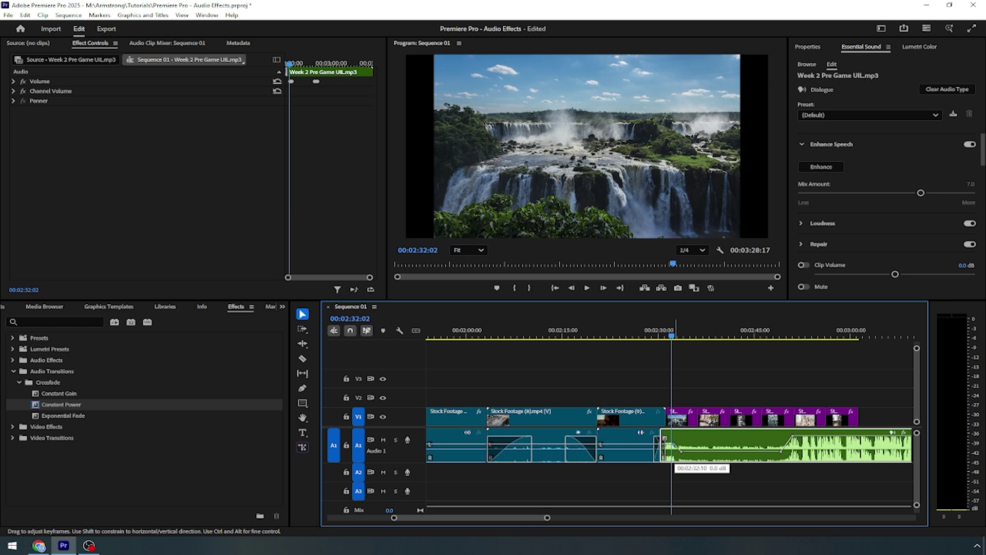
Play the sequence from about 00:02:32 to hear the keyframed volume dip in the Week 2 Pre Game UIL clip
click(676, 339)
key(space)
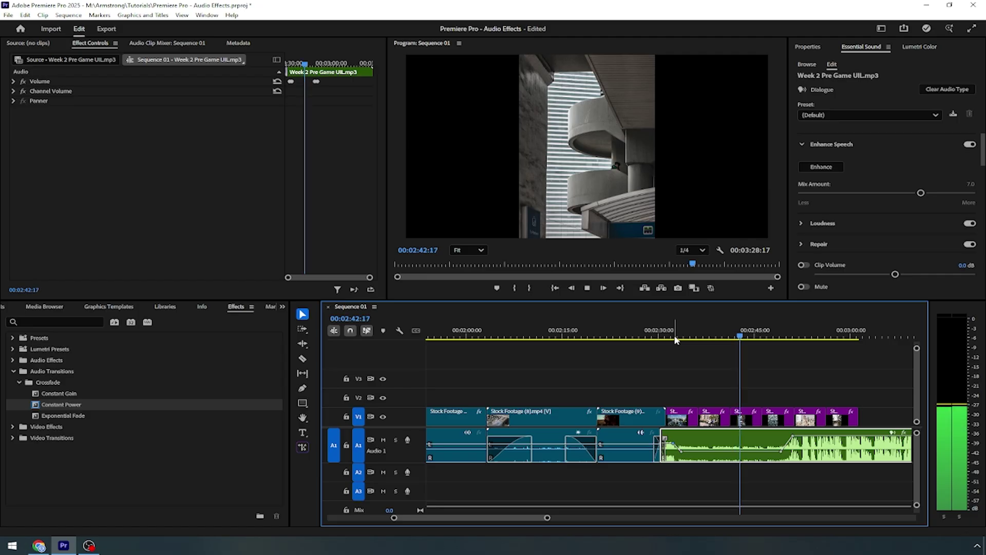
key(space)
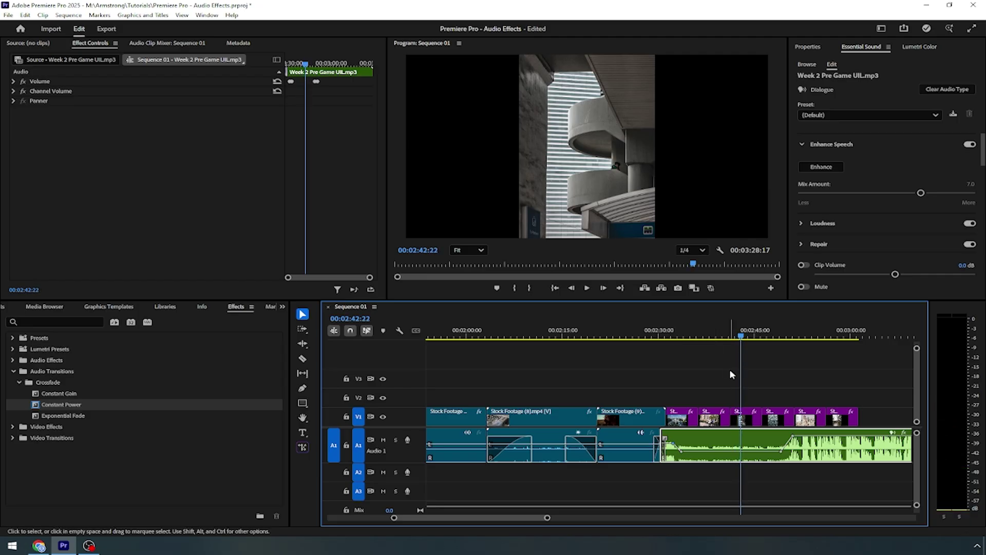
Collapse the Audio Transitions group and expand Audio Effects, and undo the volume keyframes on the Week 2 Pre Game UIL clip
click(14, 372)
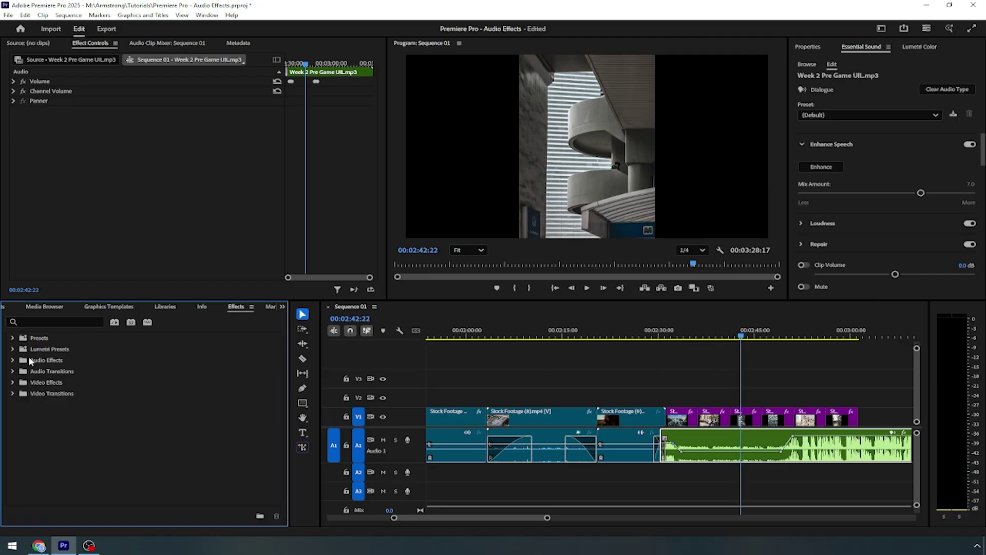
click(13, 360)
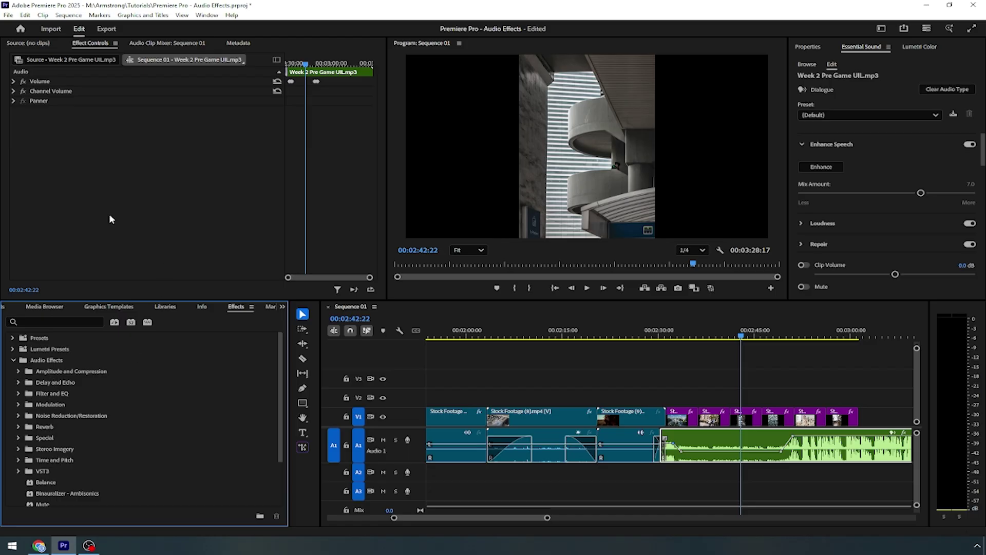
click(865, 53)
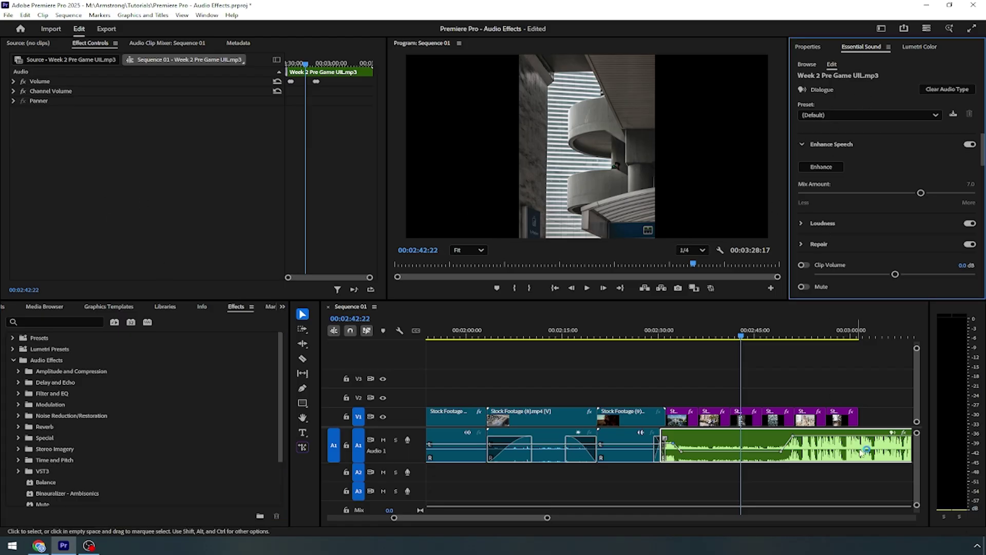
click(822, 458)
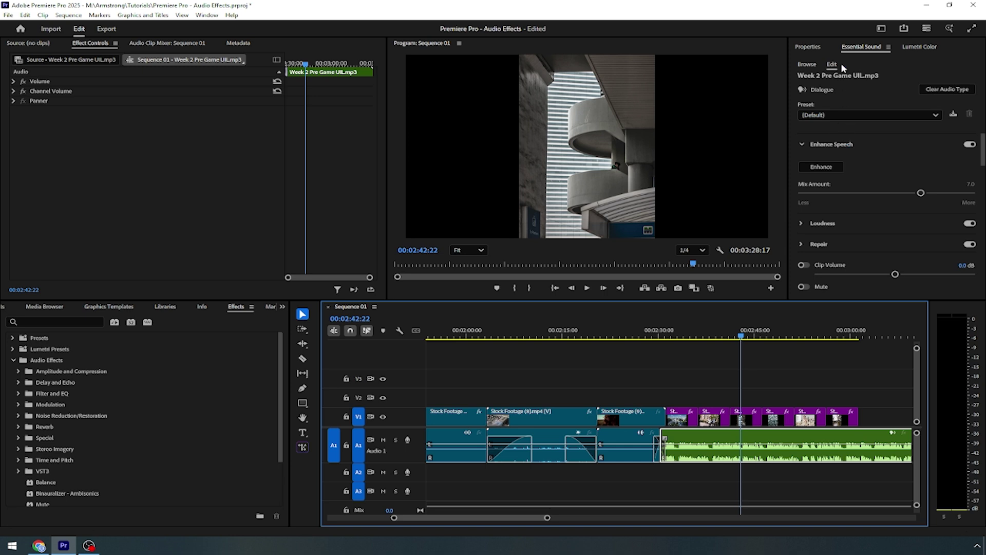
Check that Essential Sound is enabled among the workspace windows and look through its Dialogue presets for the Week 2 Pre Game UIL clip
click(206, 15)
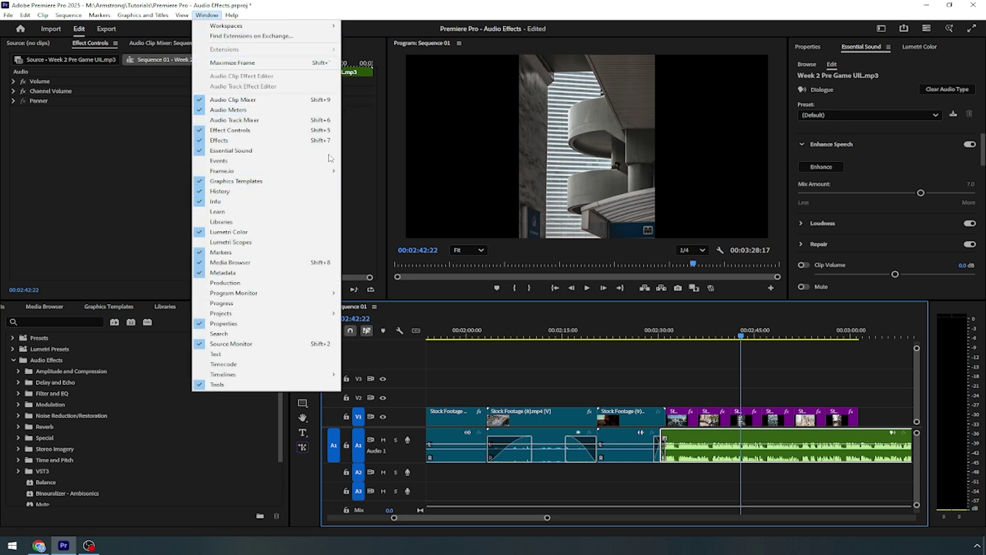
click(881, 69)
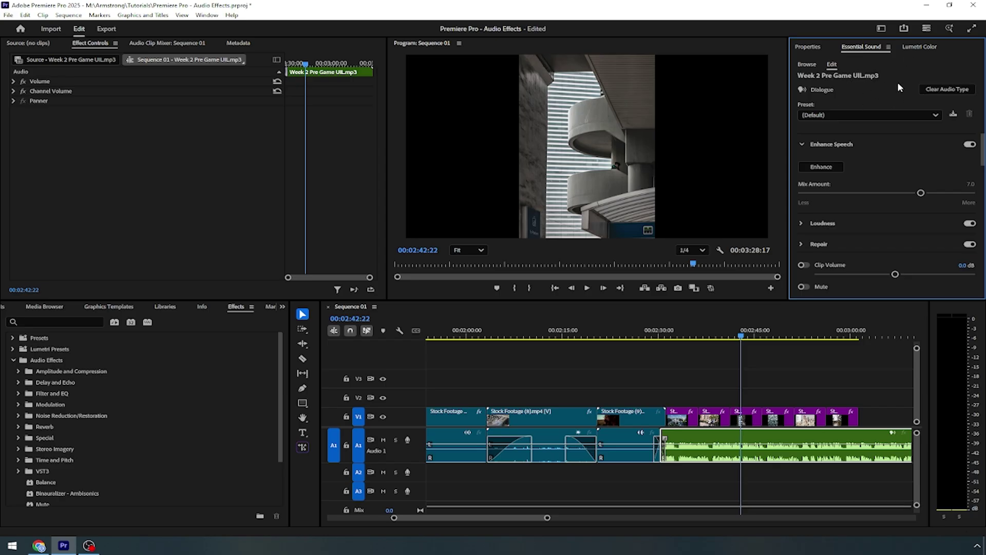
click(826, 118)
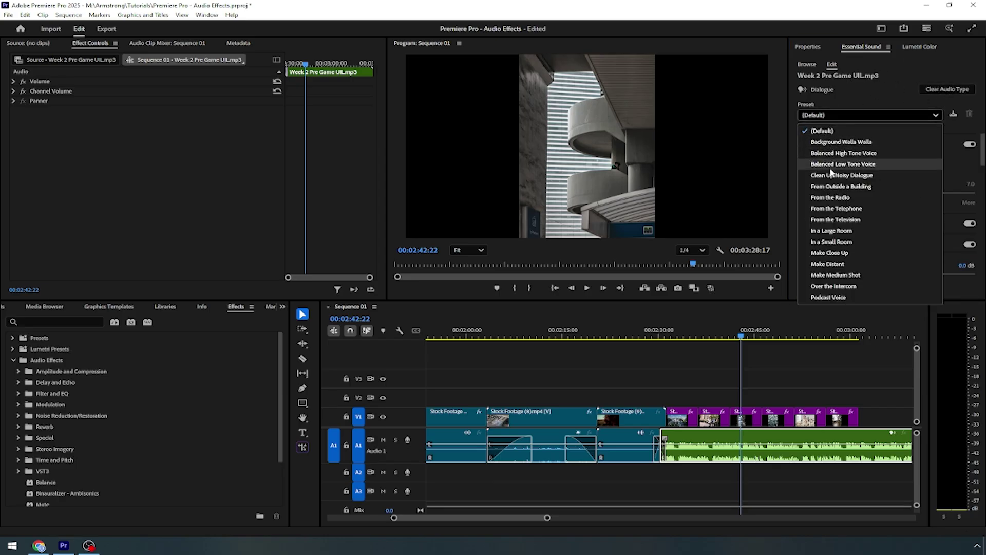
click(862, 96)
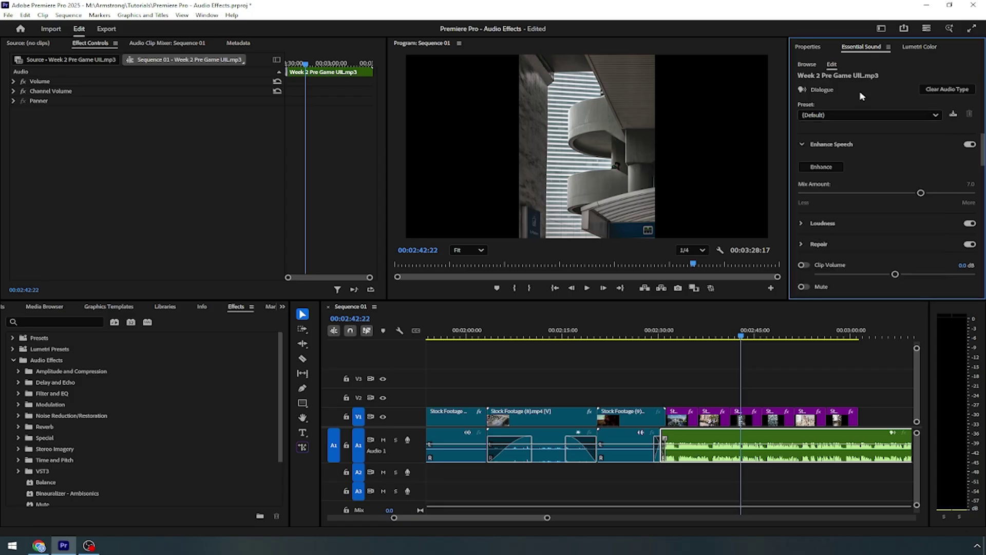
Enhance the speech of the Week 2 Pre Game UIL clip and auto-match its loudness
click(832, 165)
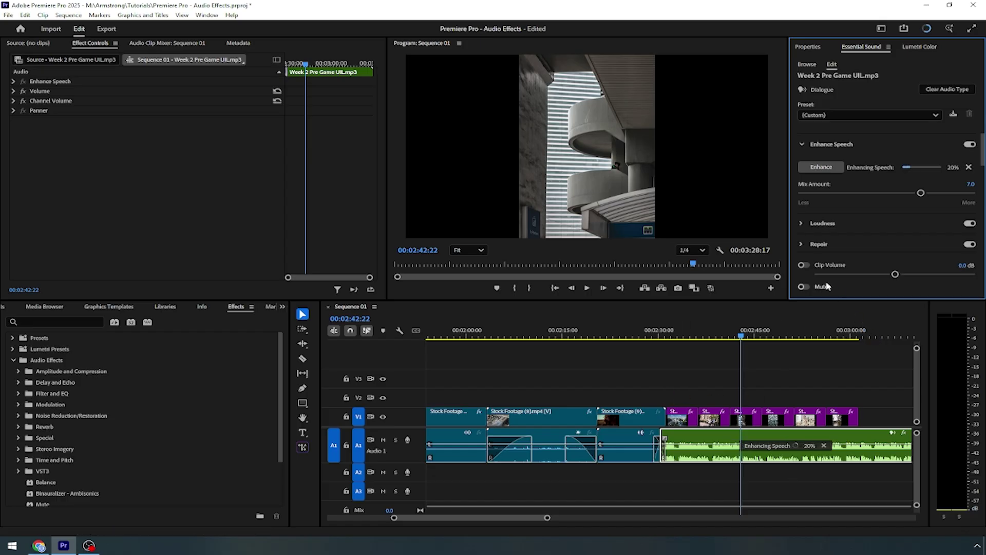
click(800, 223)
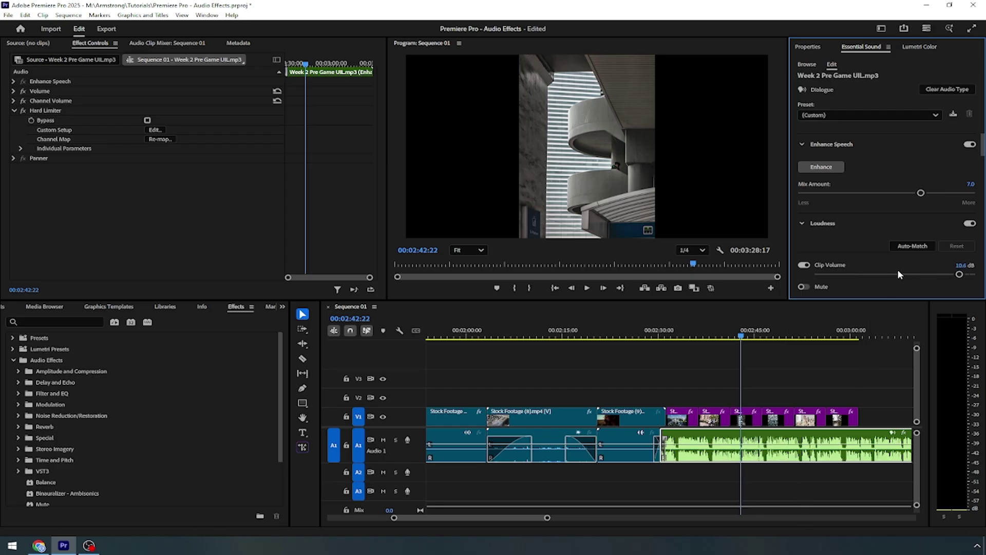
Play the enhanced Week 2 Pre Game UIL audio from 00:02:42:22 for a few seconds and switch to Chrome
key(space)
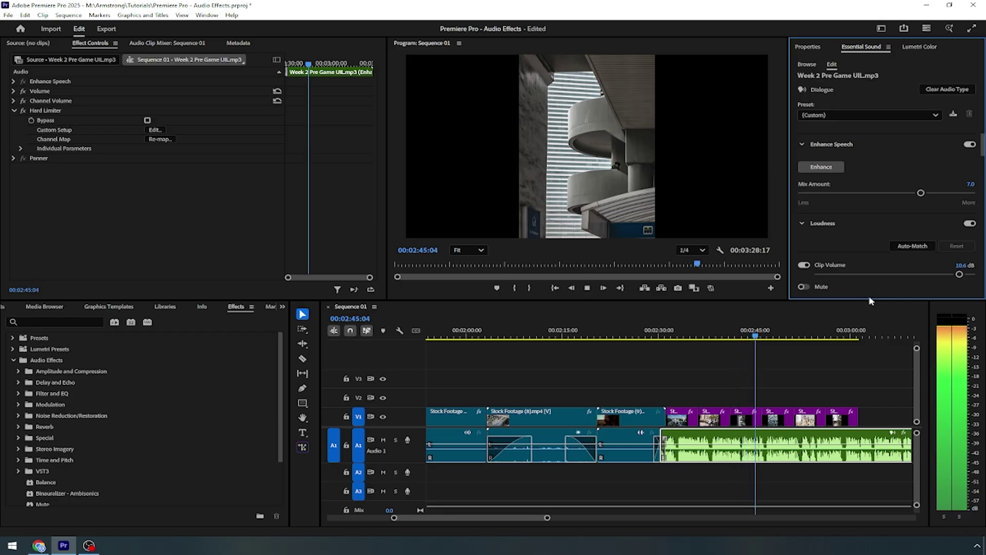
key(space)
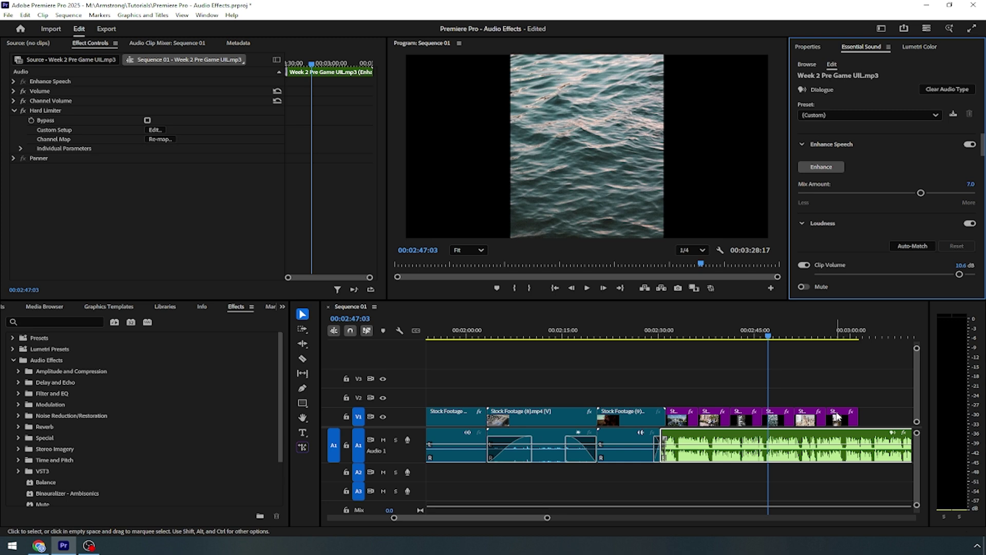
key(alt+Tab)
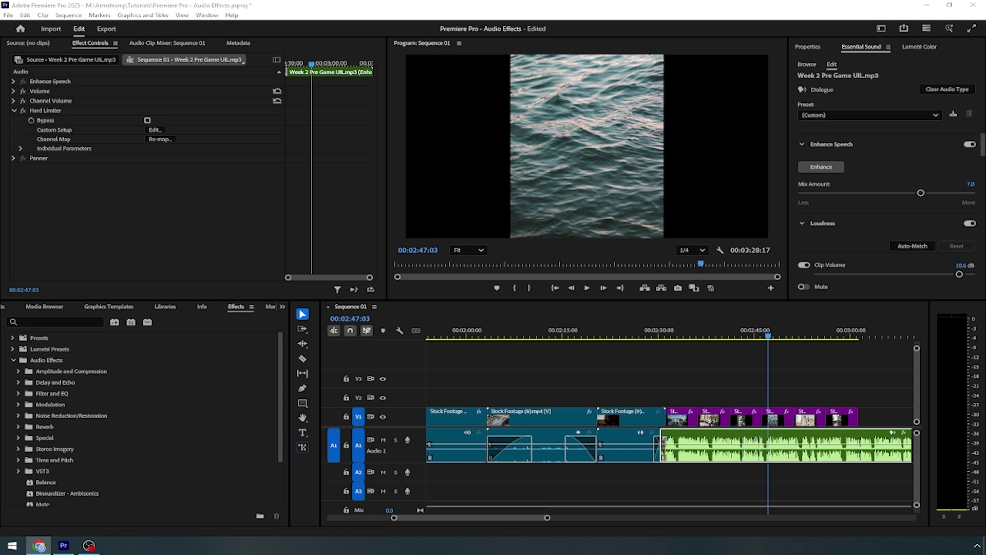